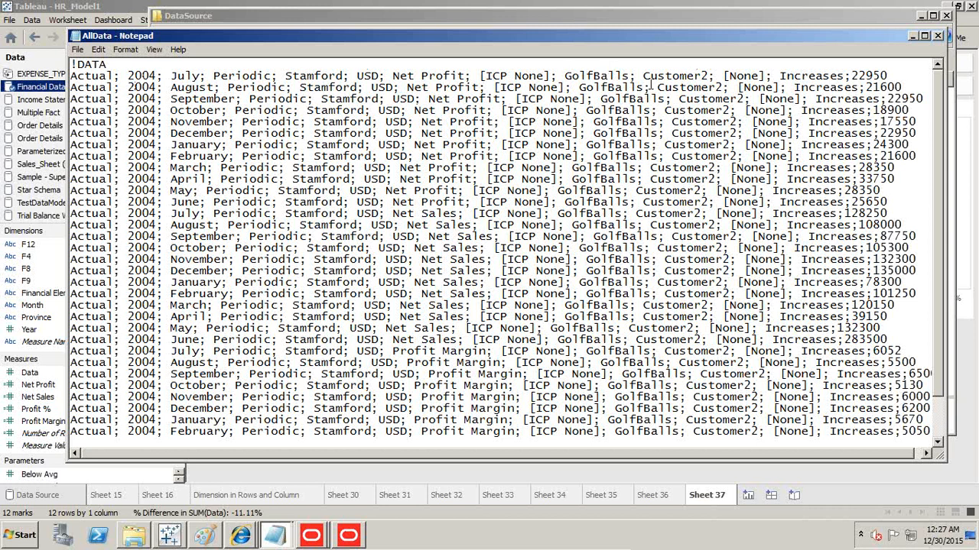
# Step: Examine the financial element names, such as Net Profit and Net Sales, and their amounts in the AllData text file
pyautogui.moveTo(393, 76); pyautogui.dragTo(461, 76)
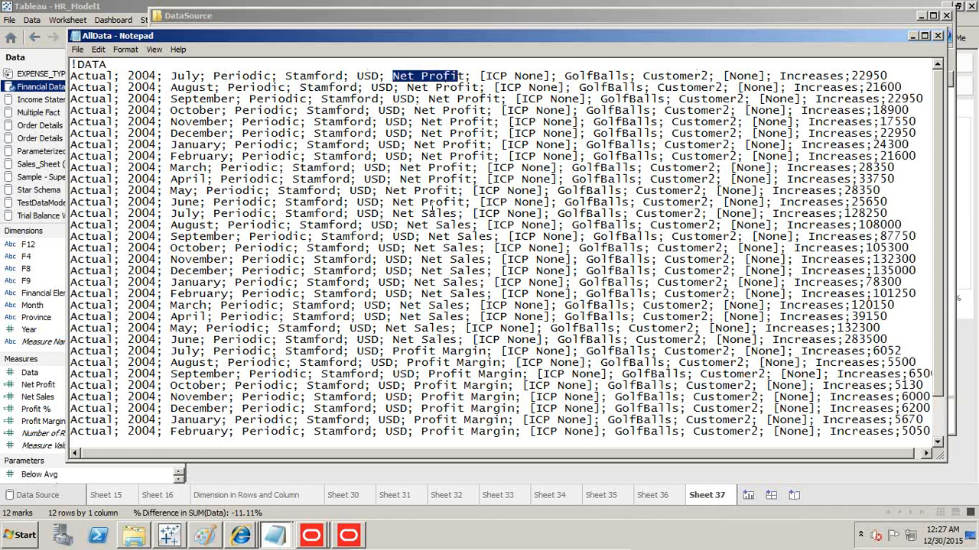
pyautogui.moveTo(393, 305); pyautogui.dragTo(471, 305)
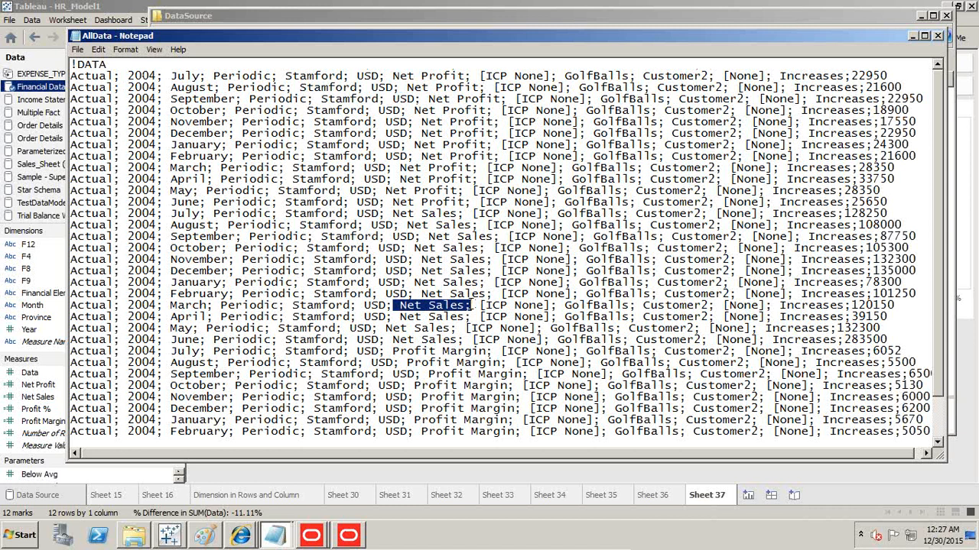
pyautogui.scroll(-2, 416, 338)
pyautogui.scroll(2, 475, 340)
pyautogui.moveTo(394, 76); pyautogui.dragTo(466, 76)
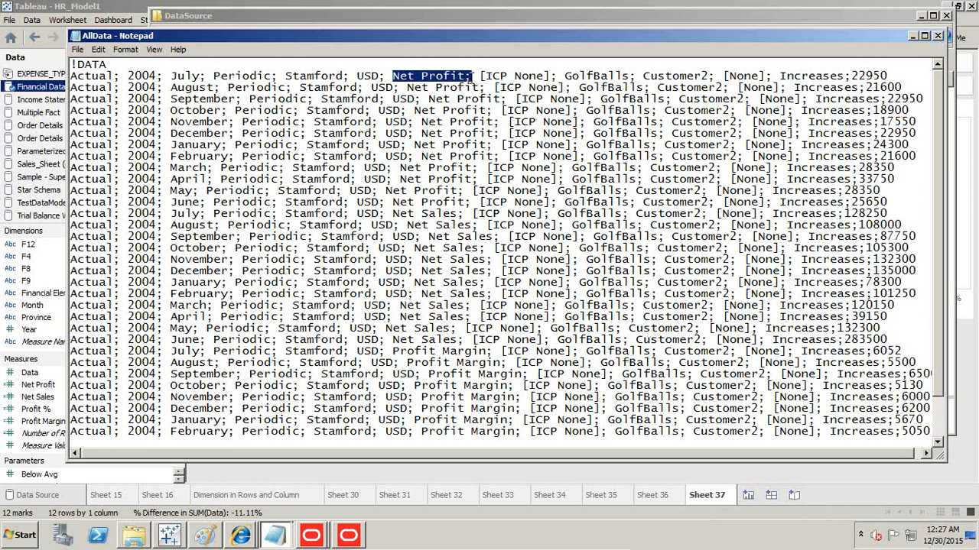
pyautogui.moveTo(853, 76); pyautogui.dragTo(903, 87)
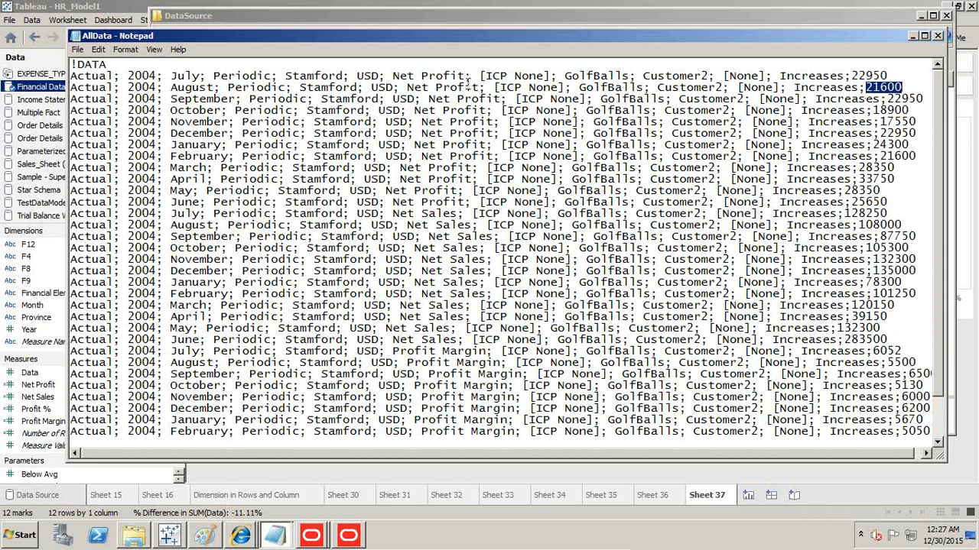
# Step: Check the AllData file in the DataSource folder, then clear away the text and folder windows to return to Tableau
pyautogui.click(322, 11)
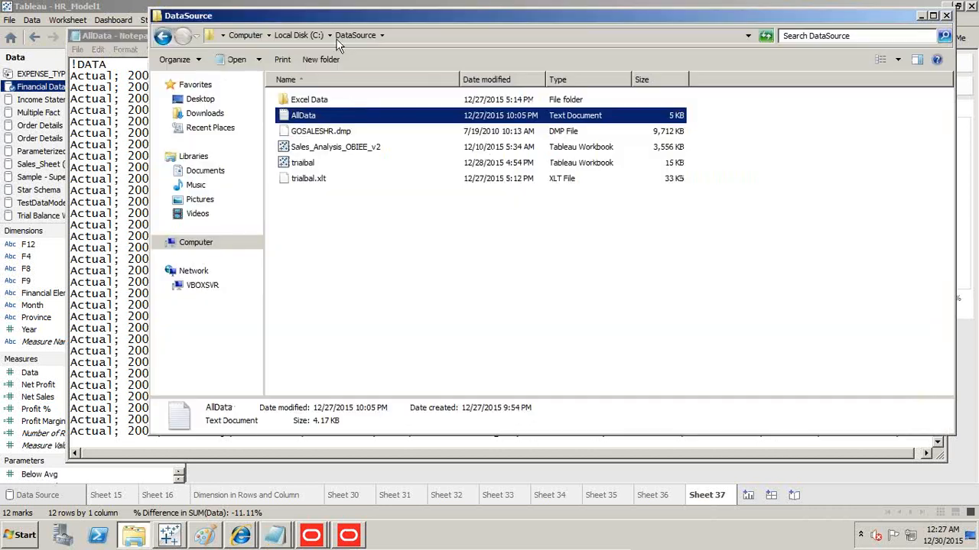
pyautogui.click(122, 35)
pyautogui.click(938, 37)
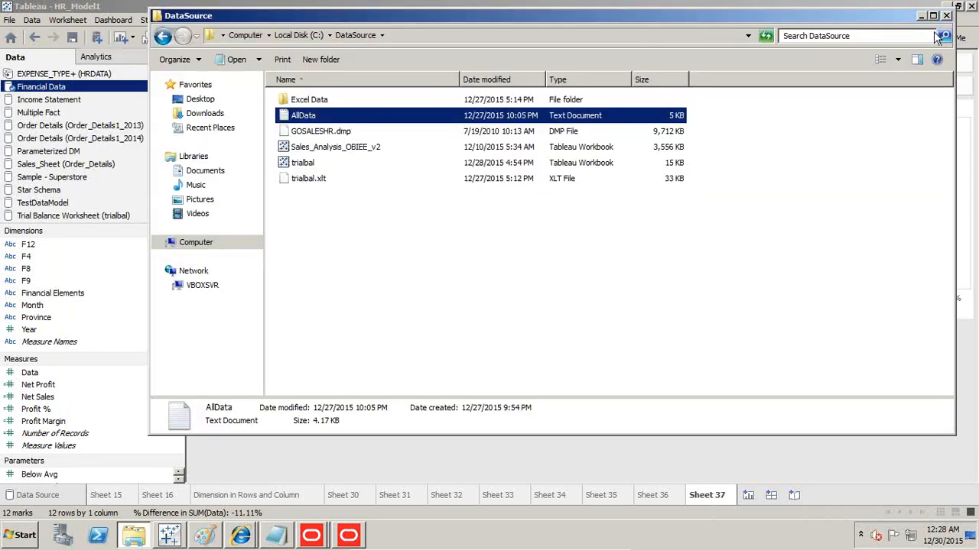
pyautogui.click(939, 33)
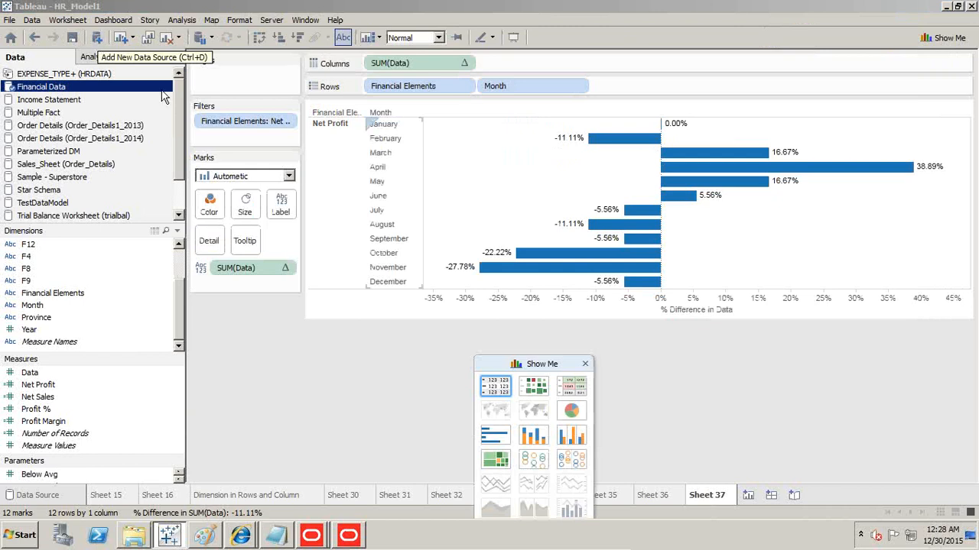
# Step: Add a new worksheet and connect to the AllData text file in the DataSource folder as a new data source
pyautogui.click(748, 495)
pyautogui.click(96, 39)
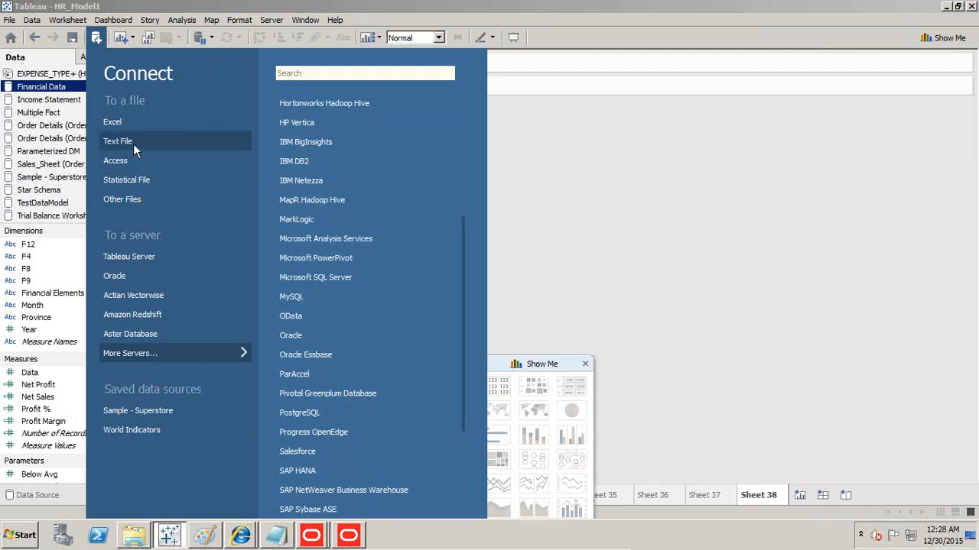
pyautogui.click(133, 144)
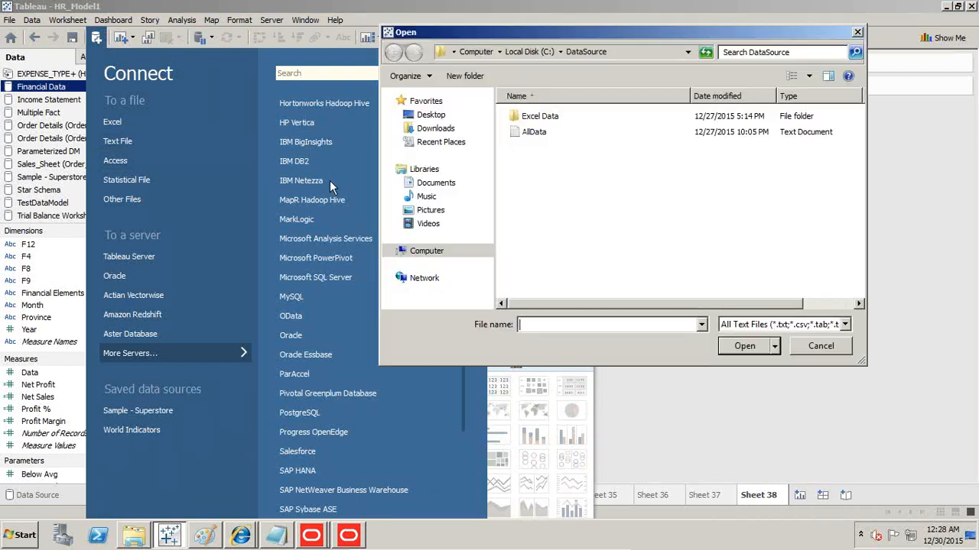
pyautogui.doubleClick(535, 133)
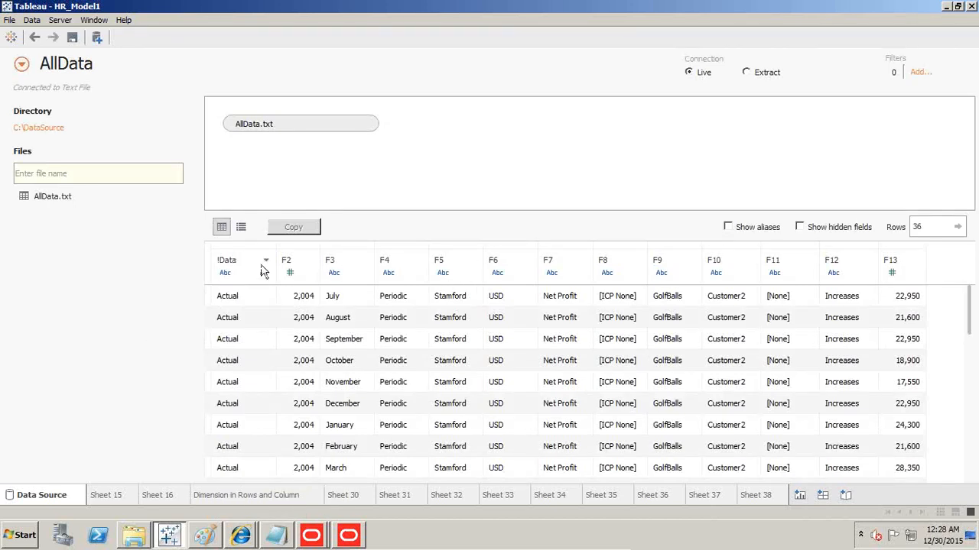
# Step: Rename the !Data field as Scenario in the AllData data source
pyautogui.click(234, 273)
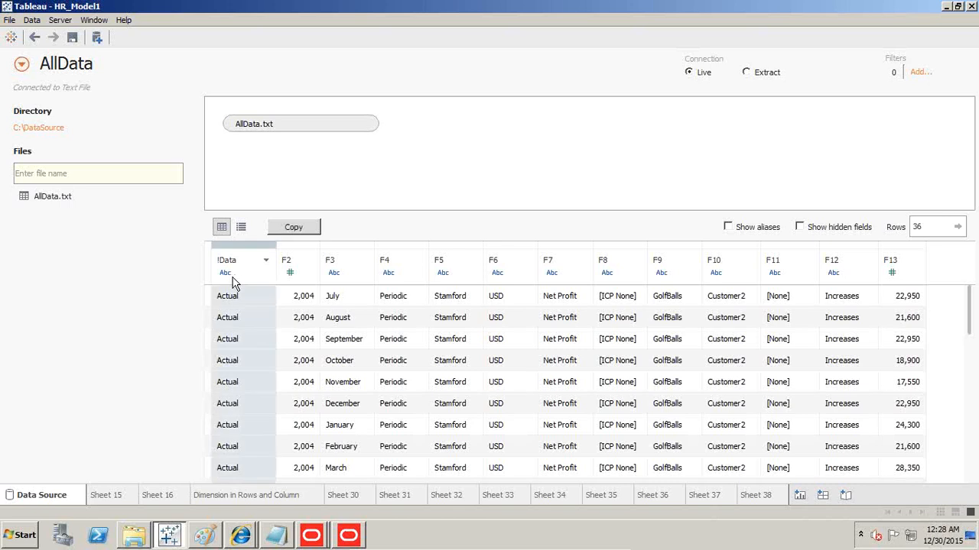
pyautogui.click(265, 260)
pyautogui.click(281, 278)
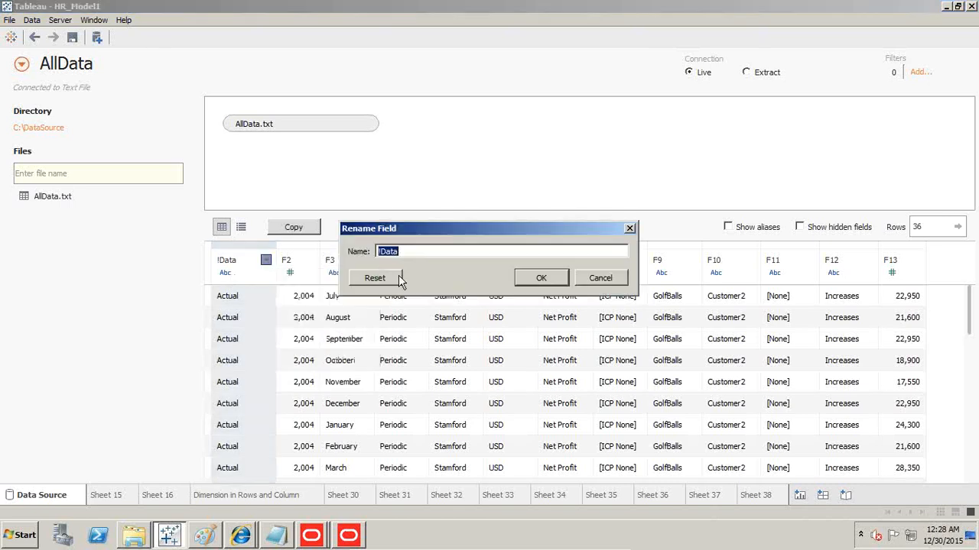
pyautogui.write('Sc')
pyautogui.press('Return')
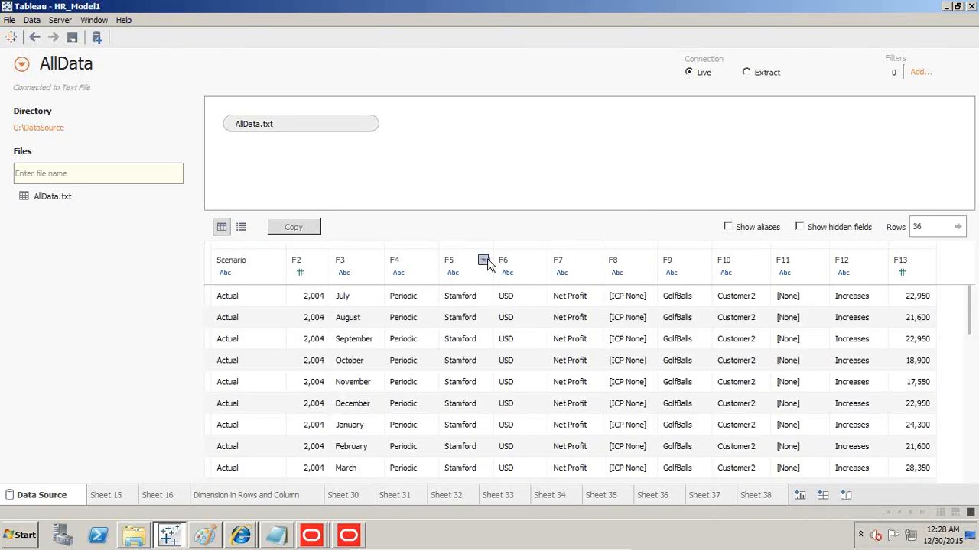
# Step: Rename the F5 field, which holds the Stamford values, as Entity
pyautogui.click(483, 260)
pyautogui.click(500, 275)
pyautogui.write('Entity')
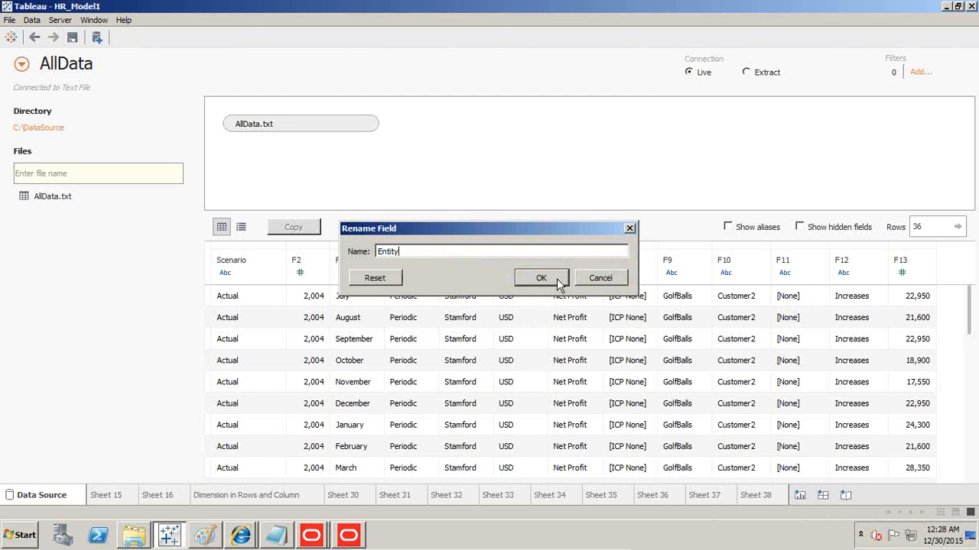
pyautogui.click(541, 279)
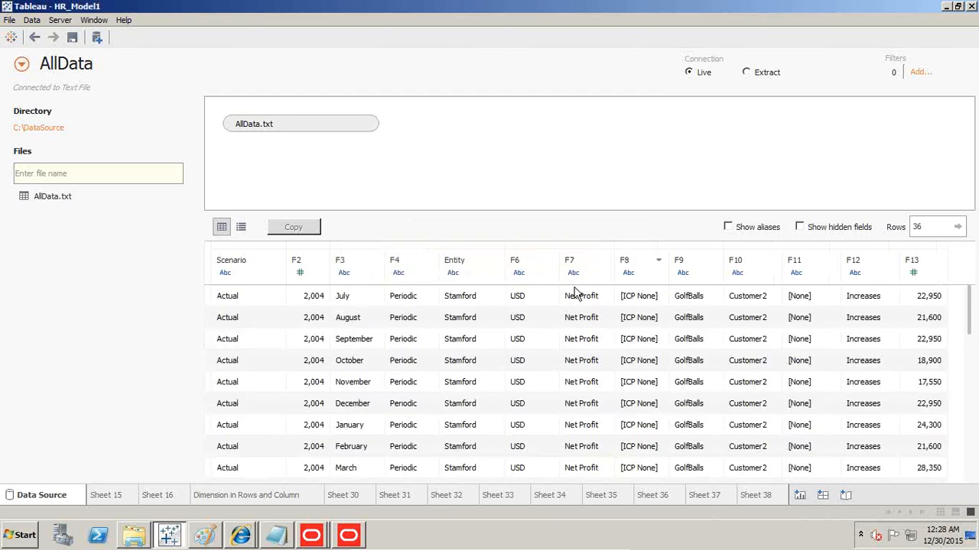
# Step: Rename the F7 field, which holds the Net Profit values, as Financial Elements
pyautogui.click(604, 260)
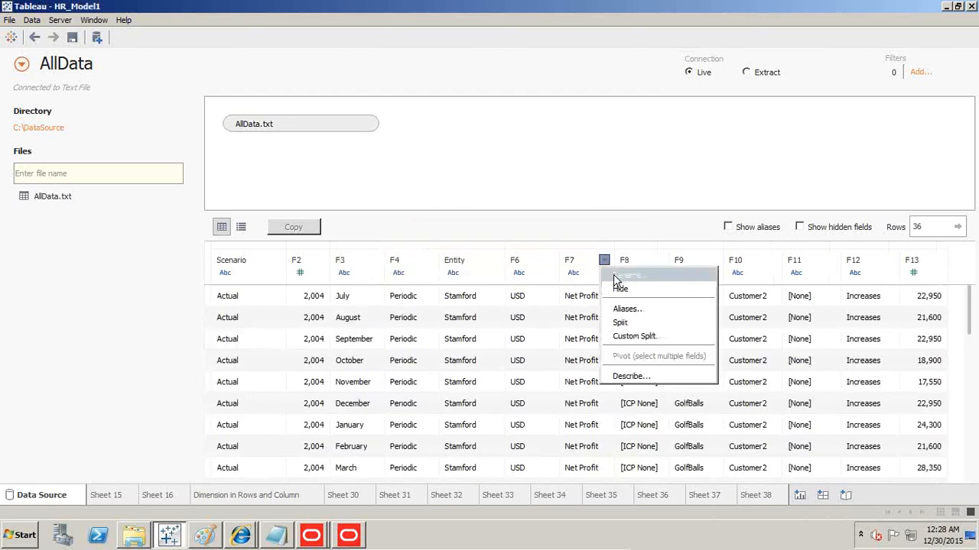
pyautogui.click(621, 276)
pyautogui.write('Financ')
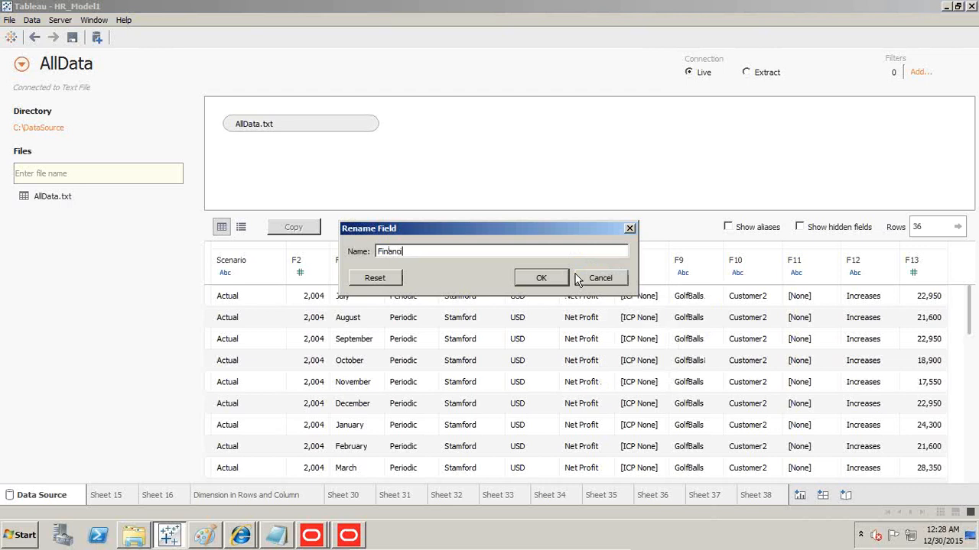
pyautogui.write('ial Elements')
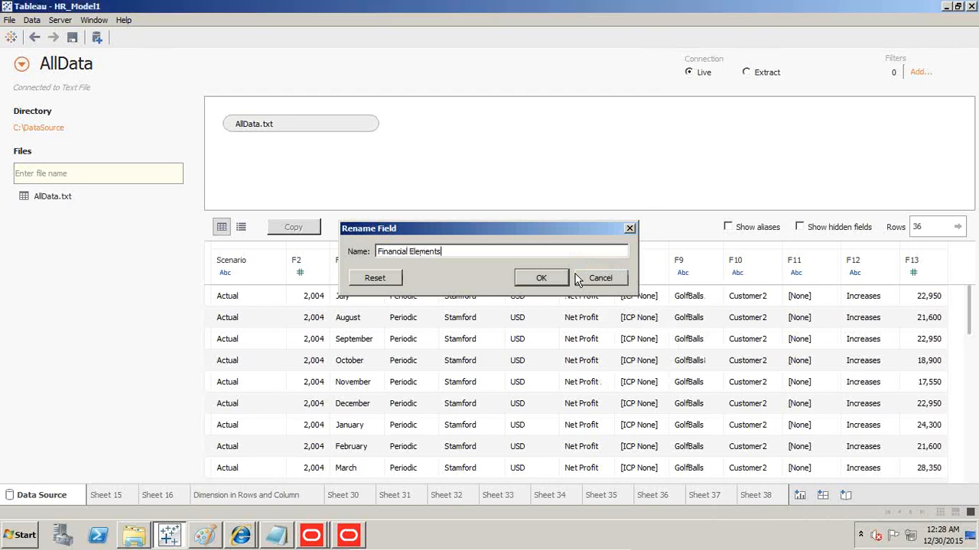
pyautogui.click(544, 278)
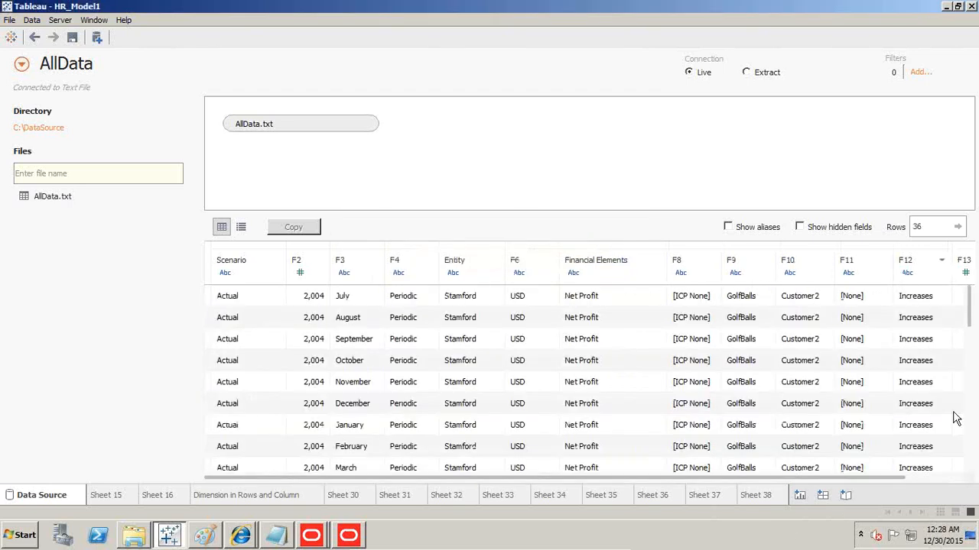
# Step: Rename the F13 field, which holds the numeric amounts, as Data
pyautogui.moveTo(875, 480); pyautogui.dragTo(940, 478)
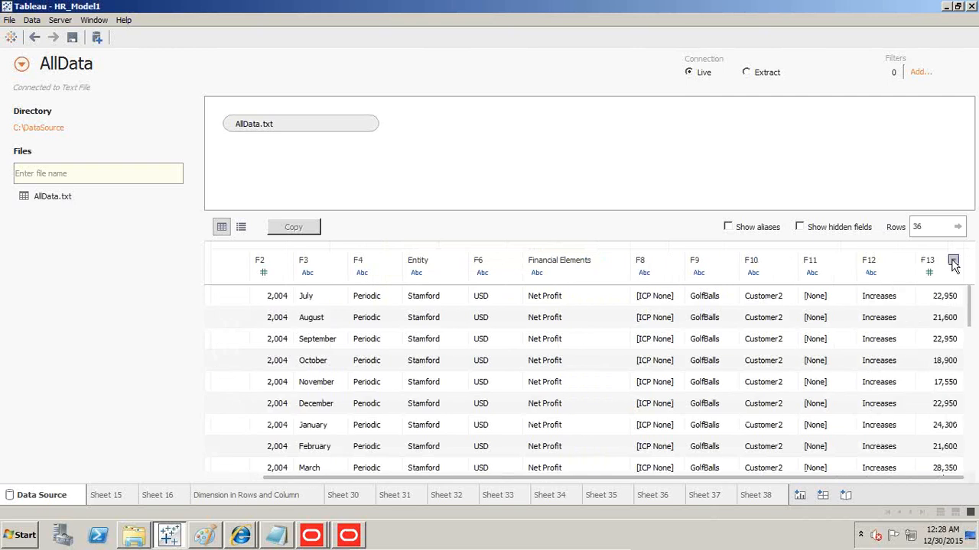
pyautogui.click(953, 261)
pyautogui.click(921, 278)
pyautogui.write('Data')
pyautogui.press('Return')
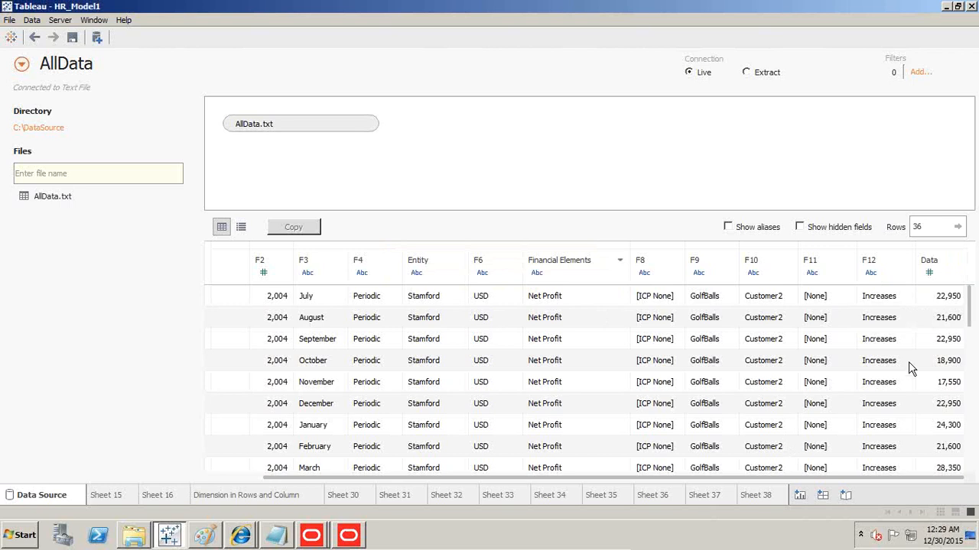
# Step: Rename the F3 field, which holds the month names, as Months
pyautogui.click(337, 260)
pyautogui.click(354, 277)
pyautogui.write('Montnp')
pyautogui.press('Return')
# Step: Rename the F2 field, which holds the 2004 values, as Year
pyautogui.click(283, 261)
pyautogui.click(296, 277)
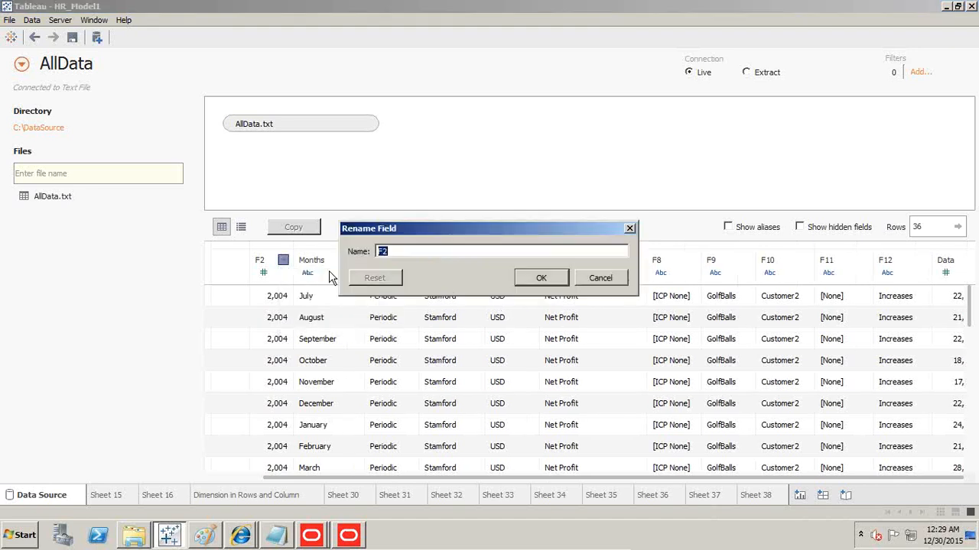
pyautogui.write('T')
pyautogui.click(533, 279)
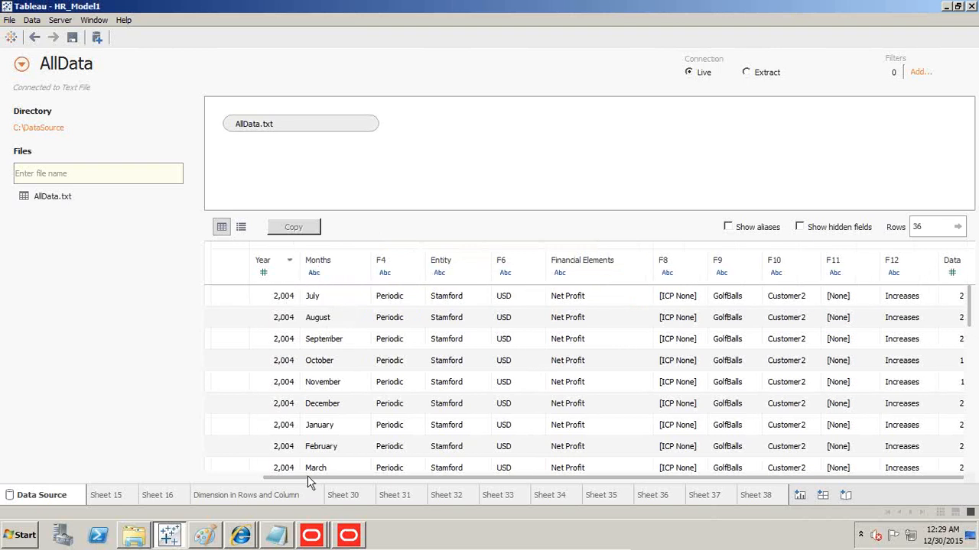
pyautogui.moveTo(312, 476); pyautogui.dragTo(225, 472)
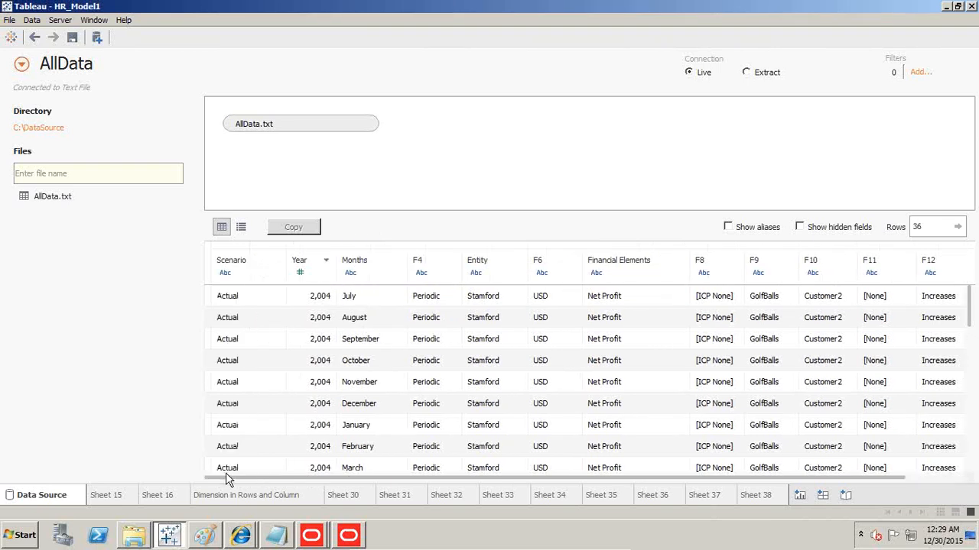
pyautogui.click(326, 262)
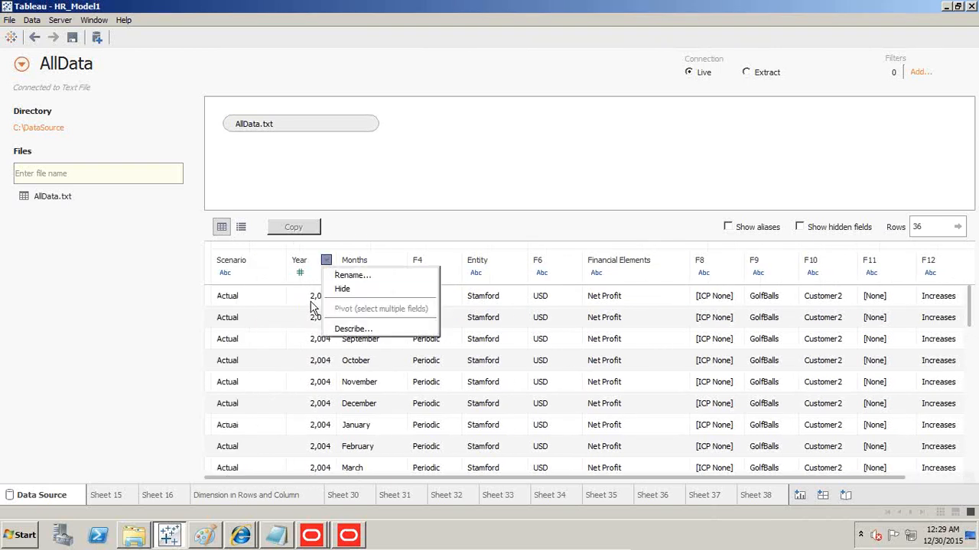
pyautogui.click(300, 277)
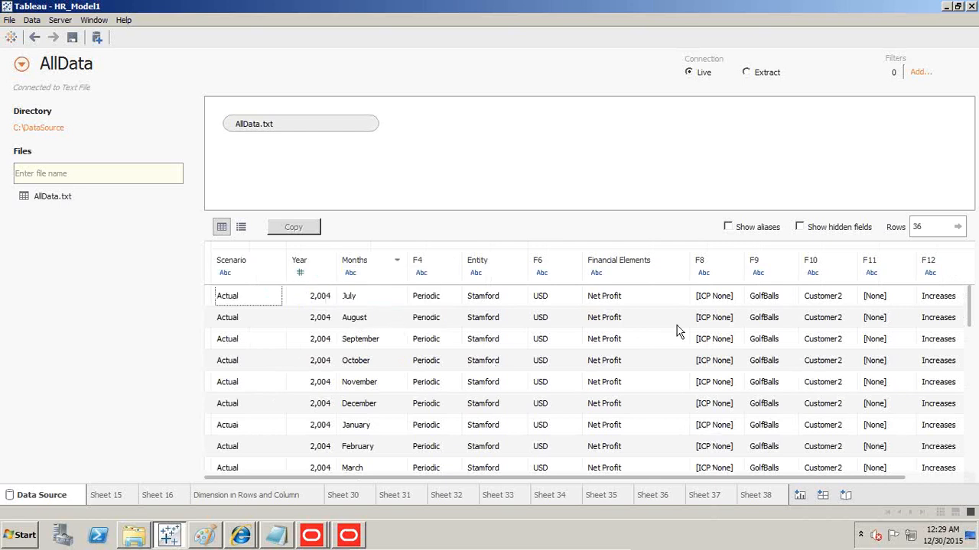
# Step: Save the workbook and add a new worksheet for the AllData source
pyautogui.click(72, 37)
pyautogui.click(799, 494)
# Step: Switch to the presentation to view the CFO dashboard title slide, then return to the Tableau worksheet
pyautogui.moveTo(480, 541)
pyautogui.click(588, 545)
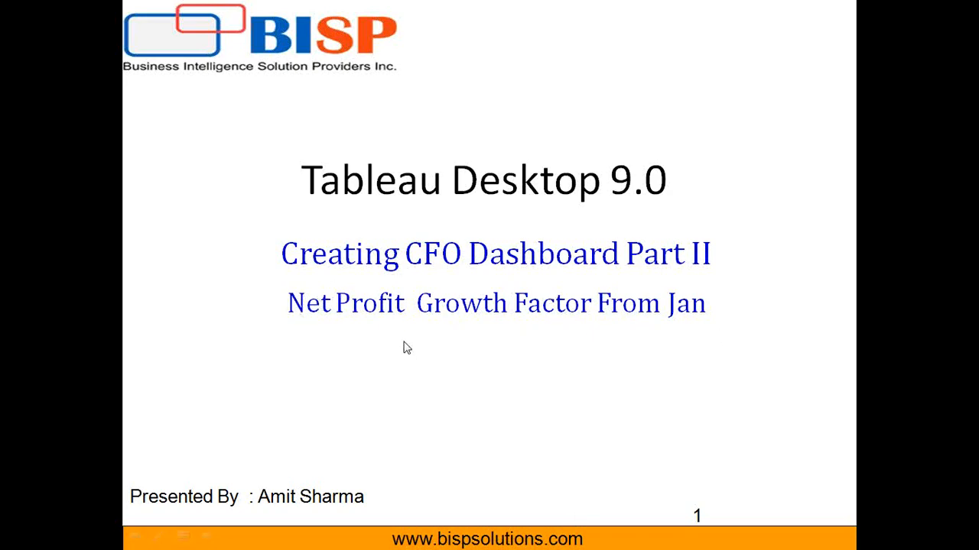
pyautogui.press('Escape')
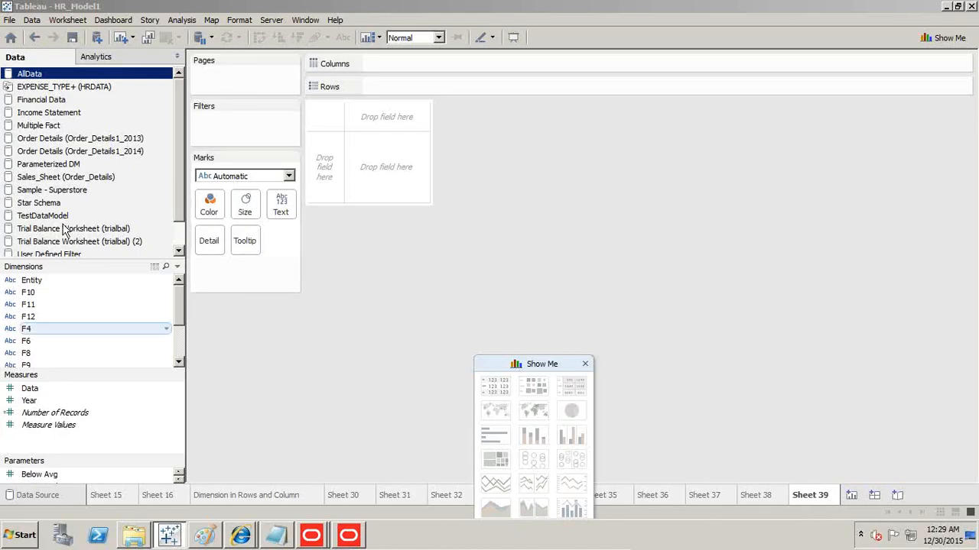
# Step: Put Financial Elements on the rows of the worksheet and filter it to keep only Net Profit
pyautogui.moveTo(177, 312); pyautogui.dragTo(168, 337)
pyautogui.moveTo(76, 329); pyautogui.dragTo(331, 179)
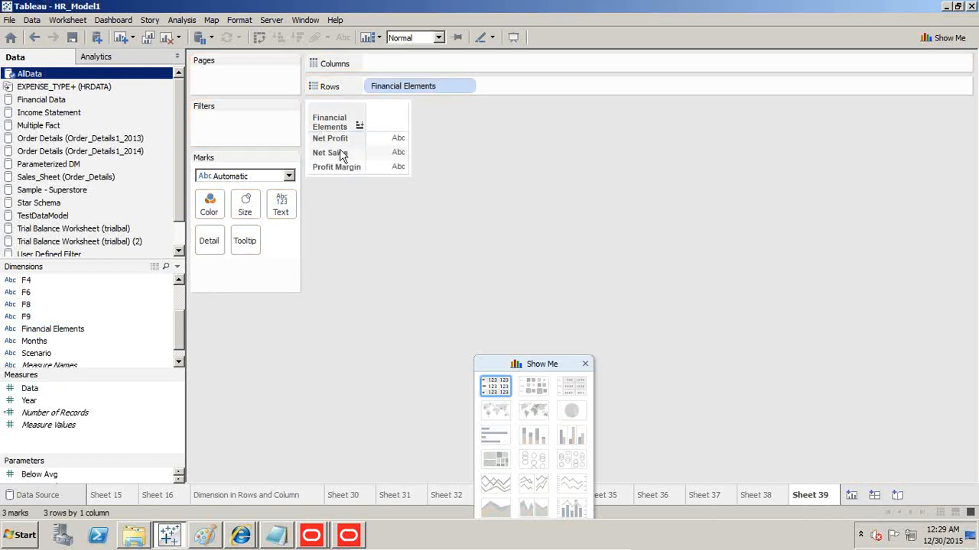
pyautogui.moveTo(318, 100); pyautogui.dragTo(230, 121)
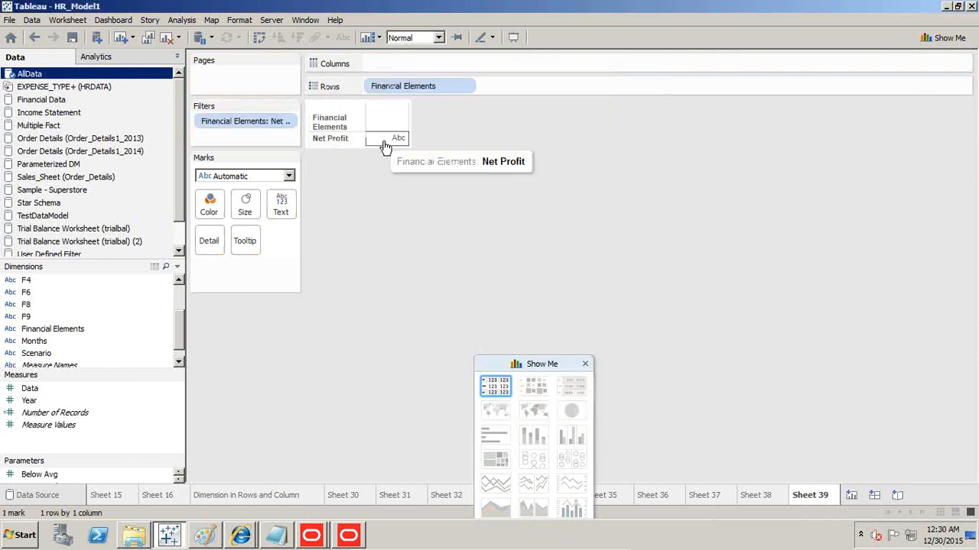
# Step: Lay out the table with Financial Elements as columns, Months as rows and the sum of Data as values, keeping the chart palette clear of it
pyautogui.moveTo(394, 84); pyautogui.dragTo(401, 60)
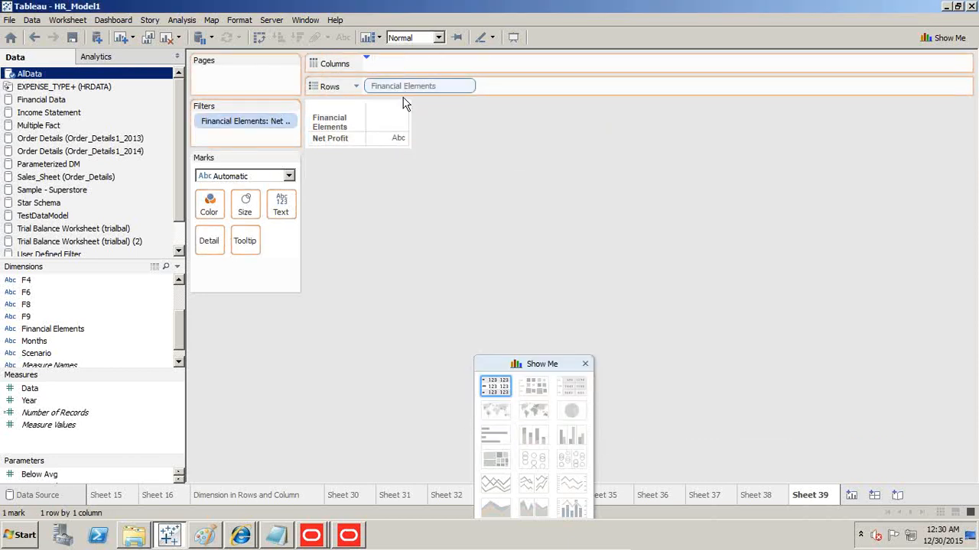
pyautogui.moveTo(406, 103); pyautogui.dragTo(400, 63)
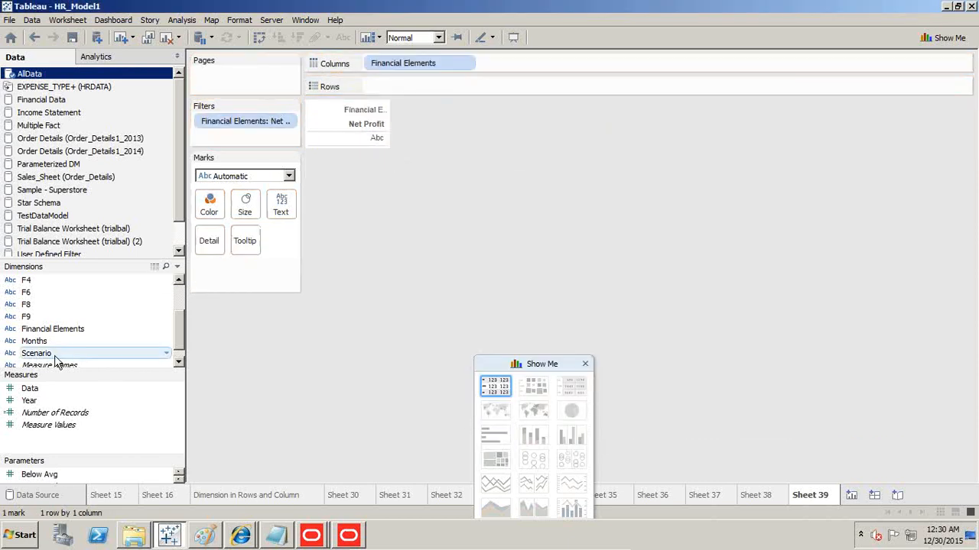
pyautogui.moveTo(45, 341); pyautogui.dragTo(340, 160)
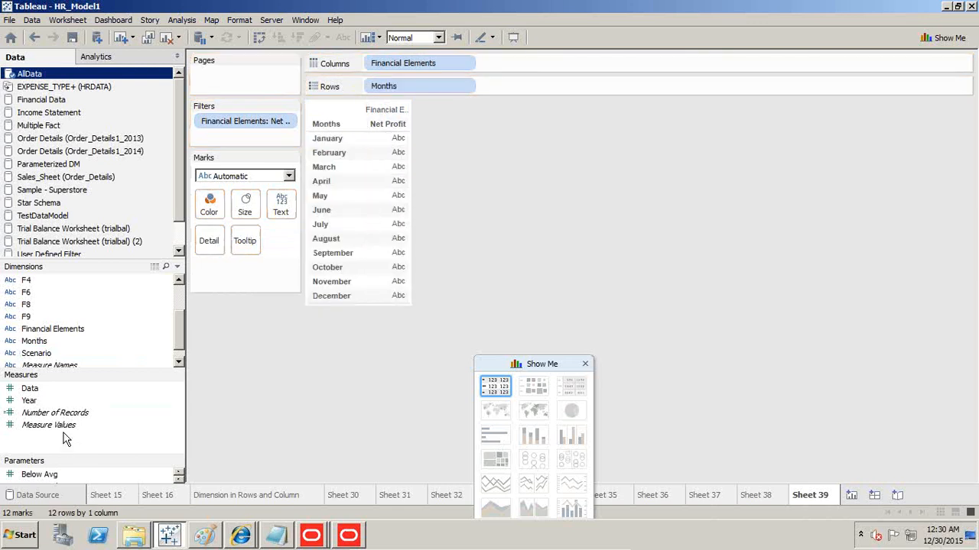
pyautogui.moveTo(34, 389); pyautogui.dragTo(384, 246)
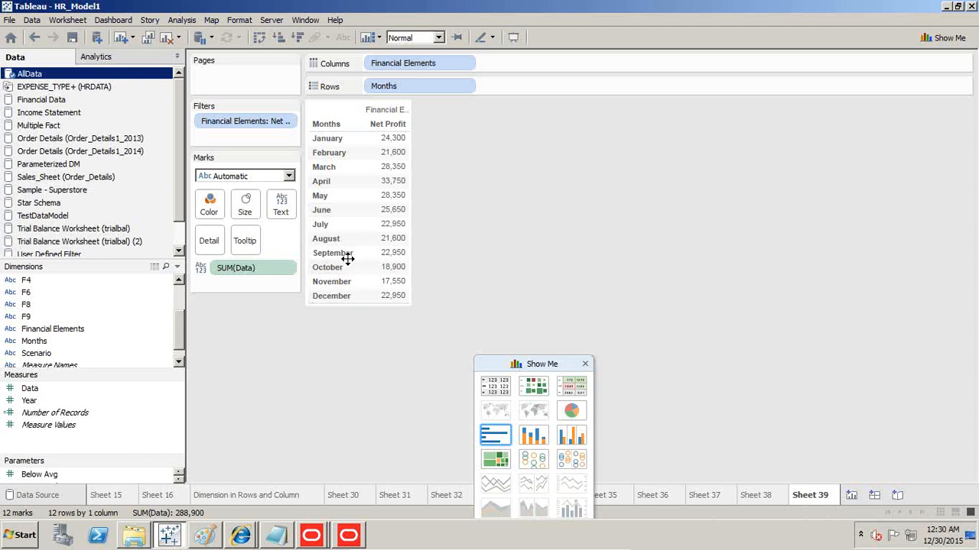
pyautogui.moveTo(571, 362); pyautogui.dragTo(803, 228)
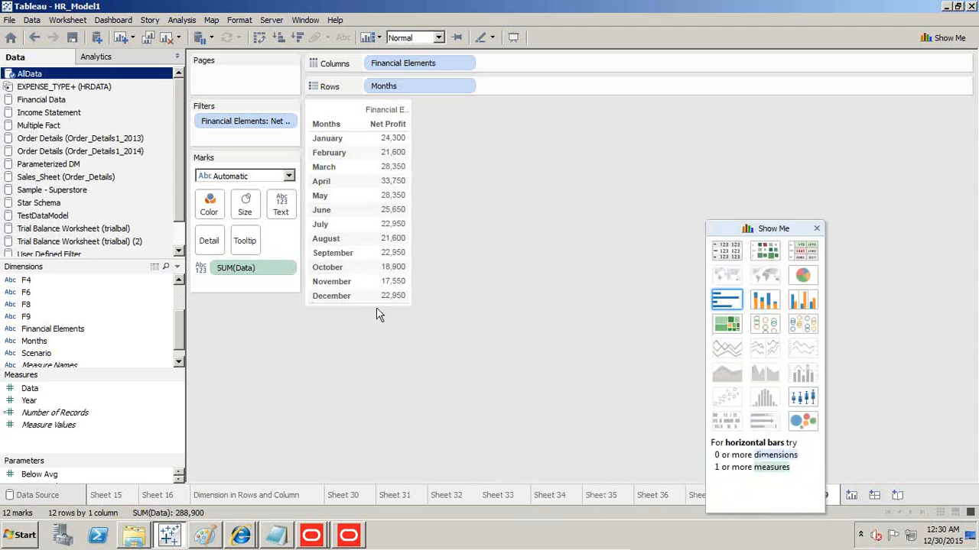
# Step: Format the Net Profit values as standard currency and move the chart palette further up, clear of the table
pyautogui.click(288, 270)
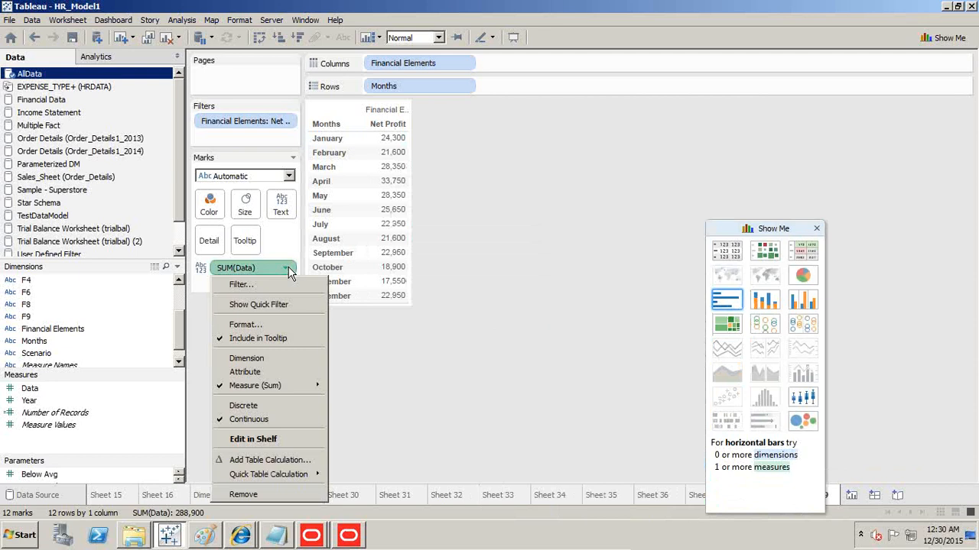
pyautogui.click(279, 327)
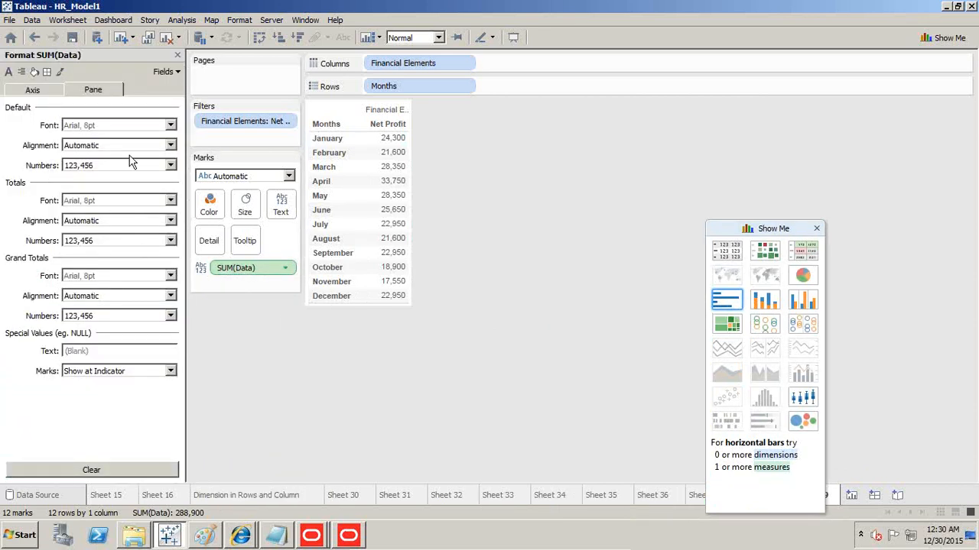
pyautogui.click(169, 165)
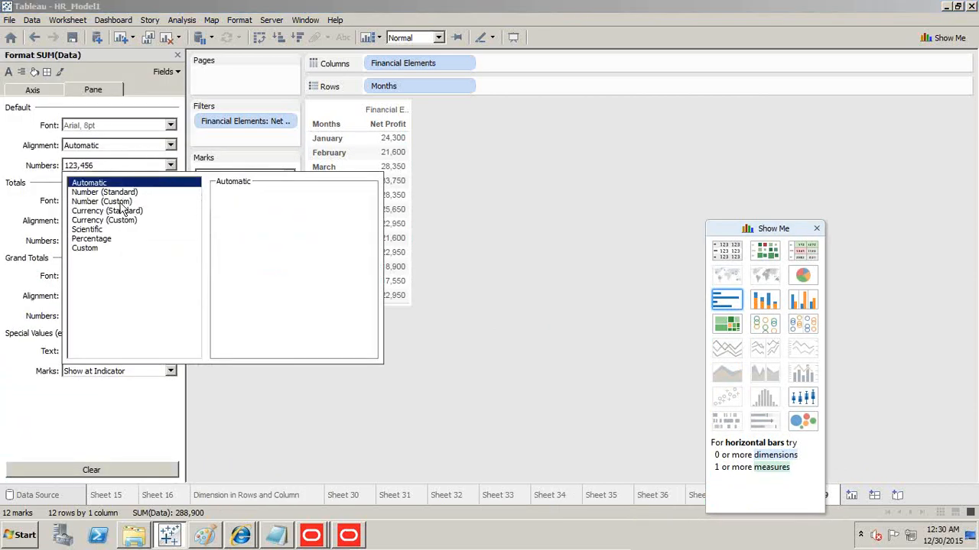
pyautogui.click(149, 211)
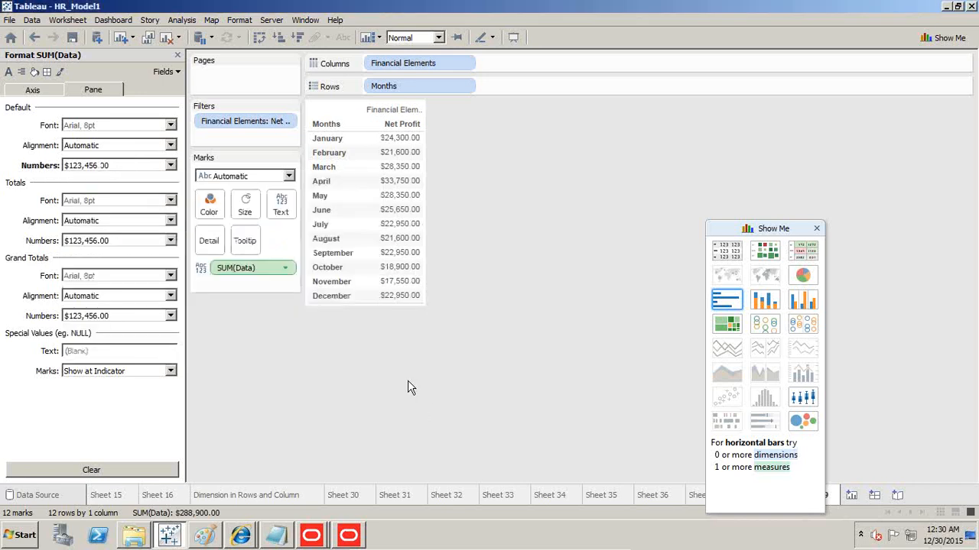
pyautogui.moveTo(776, 228); pyautogui.dragTo(808, 153)
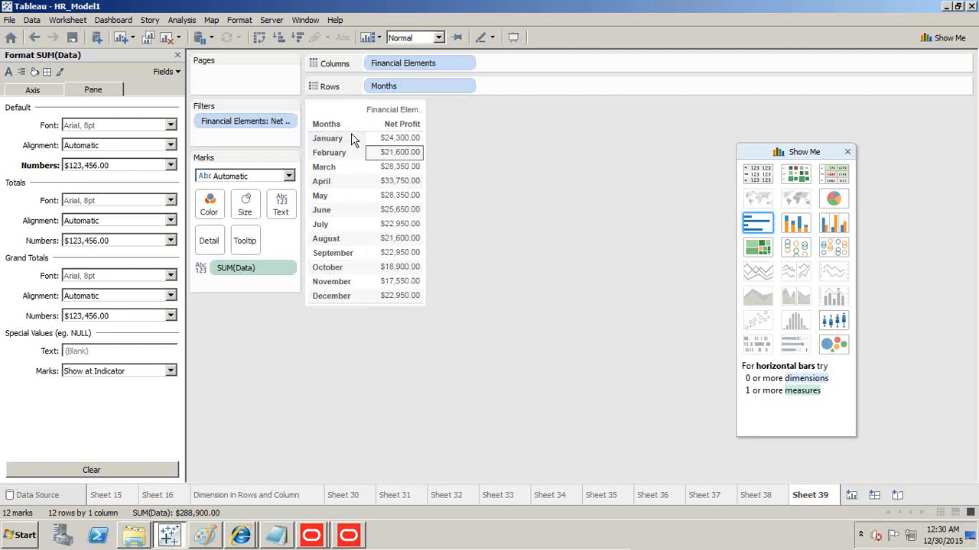
# Step: Duplicate Sheet 39 and rename the copy as Net Profit Growth Factor
pyautogui.rightClick(808, 497)
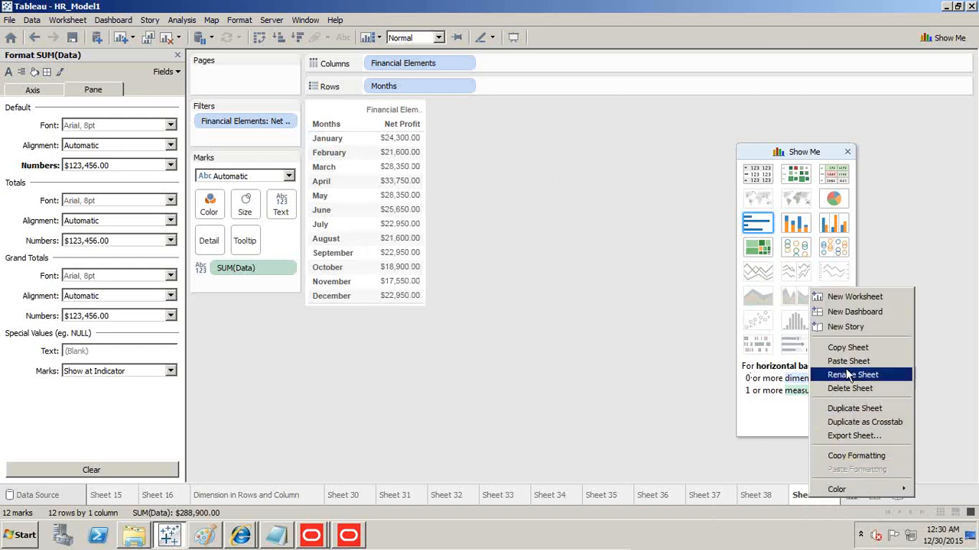
pyautogui.click(844, 408)
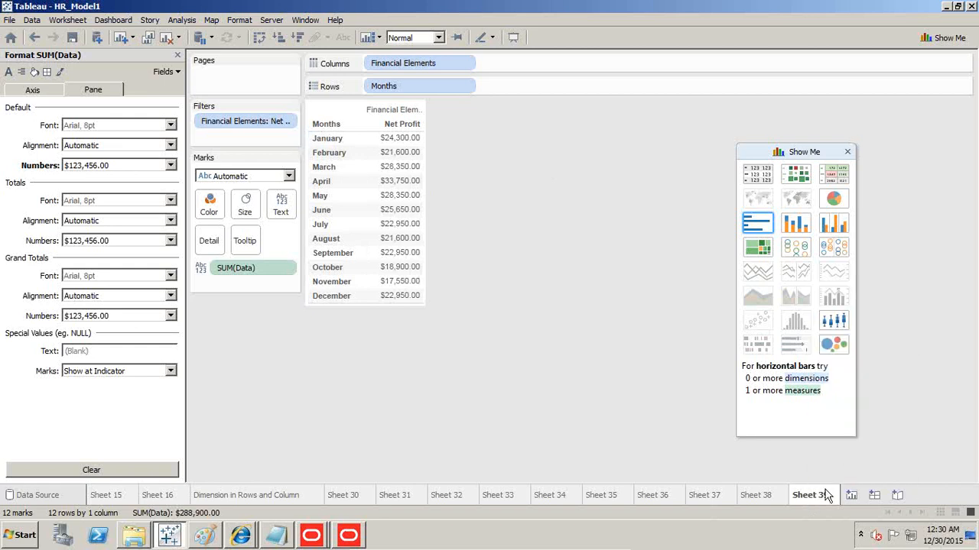
pyautogui.doubleClick(849, 498)
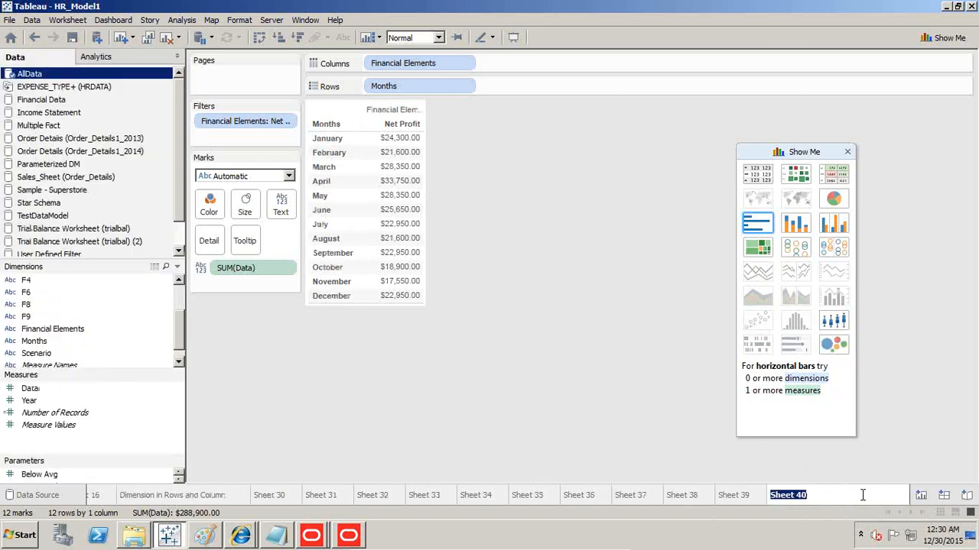
pyautogui.write('Net')
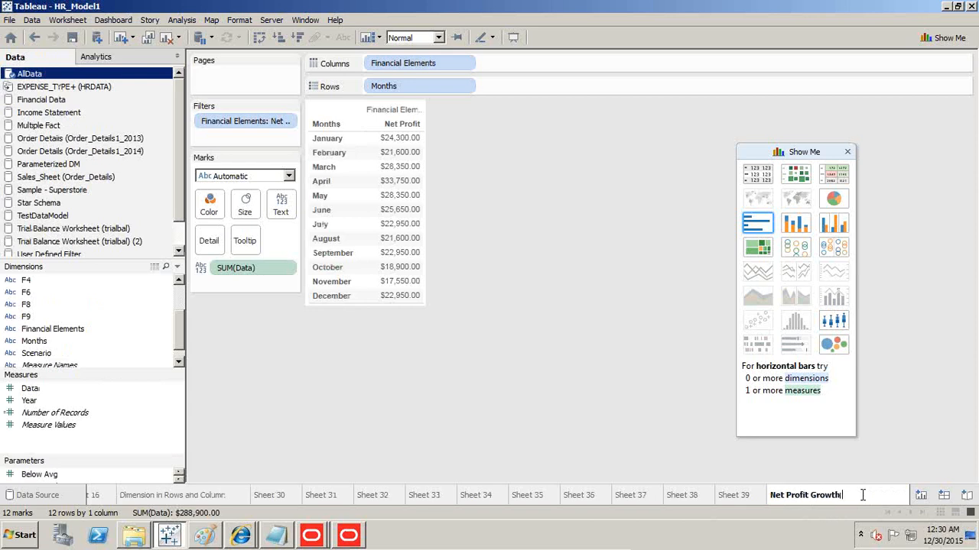
pyautogui.write('Profit Growth Factor')
pyautogui.press('Return')
# Step: Add a table calculation of type Percent Difference From to the sum of Data
pyautogui.moveTo(373, 139)
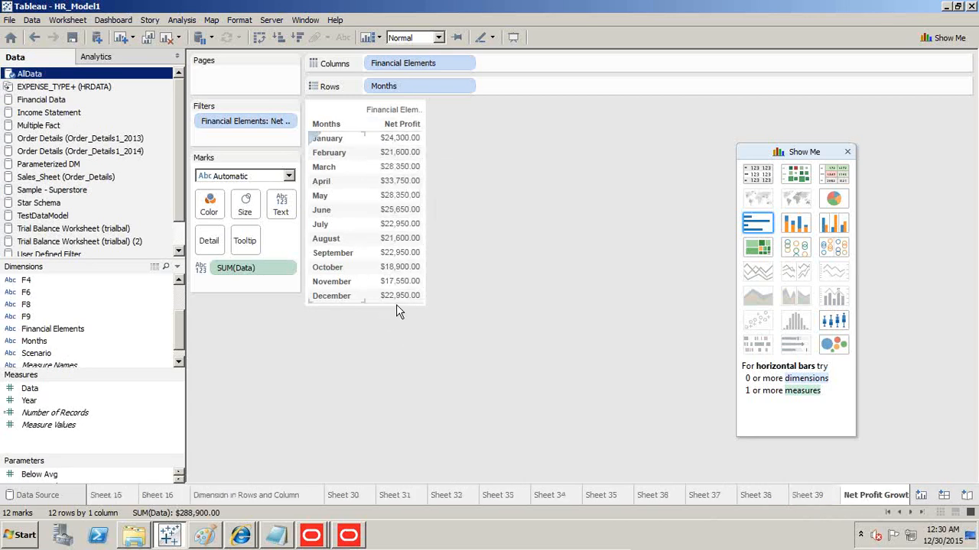
pyautogui.click(285, 270)
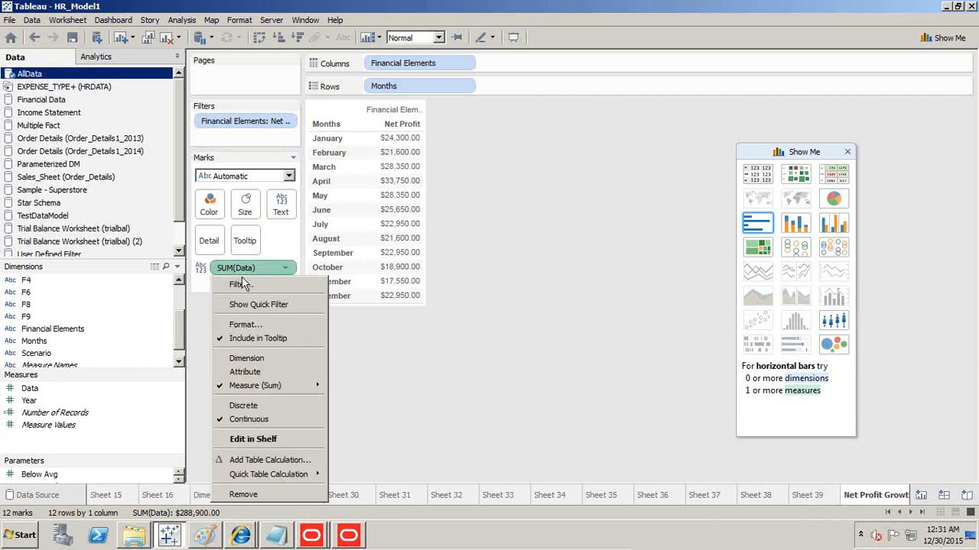
pyautogui.click(279, 463)
pyautogui.moveTo(440, 176); pyautogui.dragTo(631, 179)
pyautogui.click(639, 193)
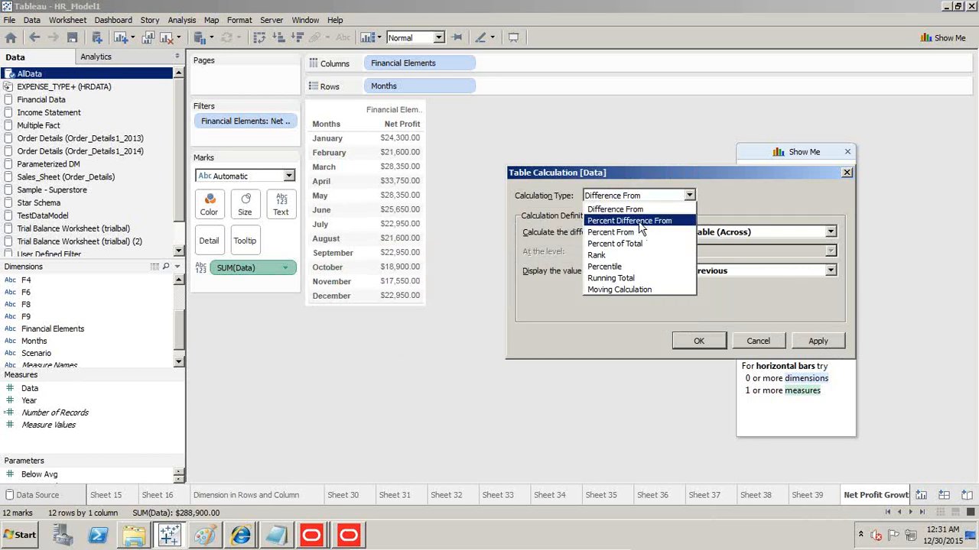
pyautogui.click(629, 221)
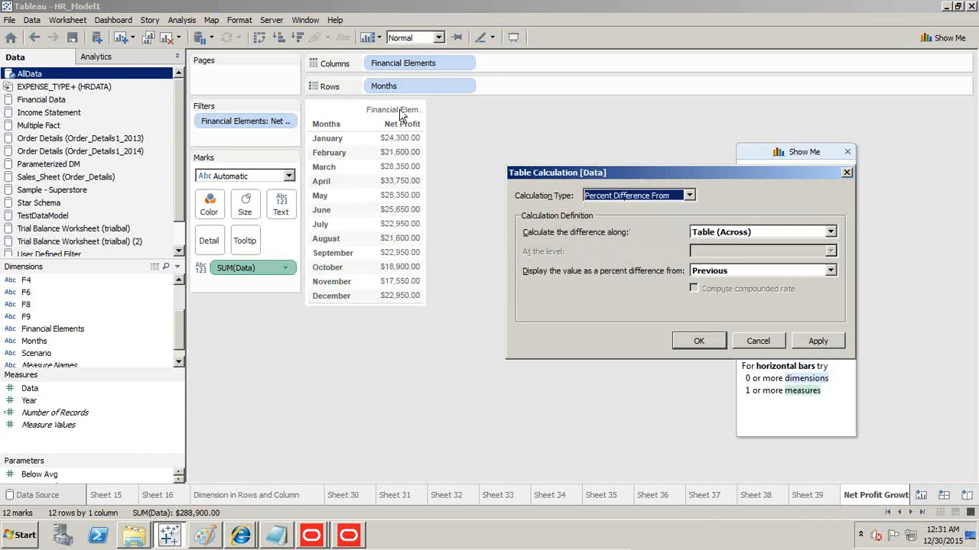
# Step: Calculate the percent difference along Table (Down) relative to the First value and apply the table calculation
pyautogui.click(720, 232)
pyautogui.click(721, 239)
pyautogui.click(721, 233)
pyautogui.click(719, 258)
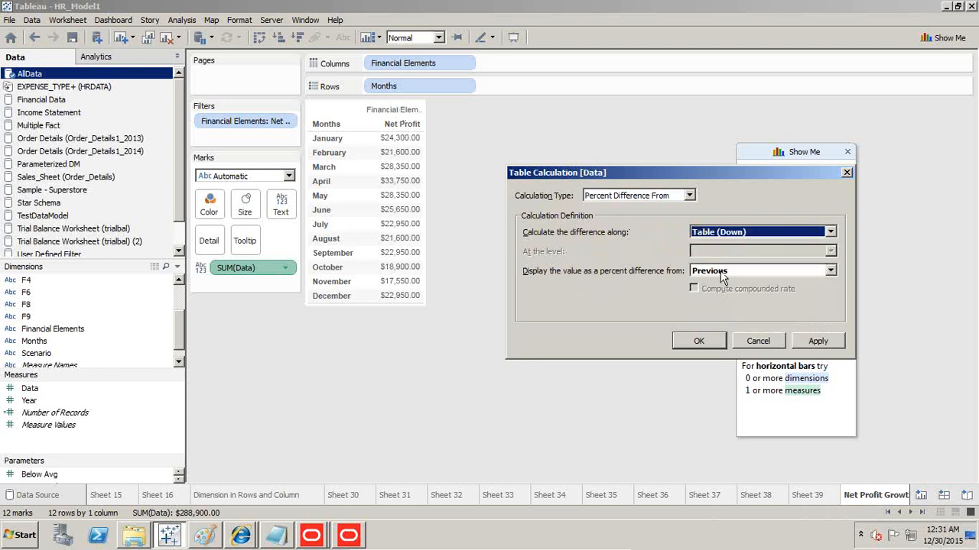
pyautogui.click(724, 271)
pyautogui.click(721, 308)
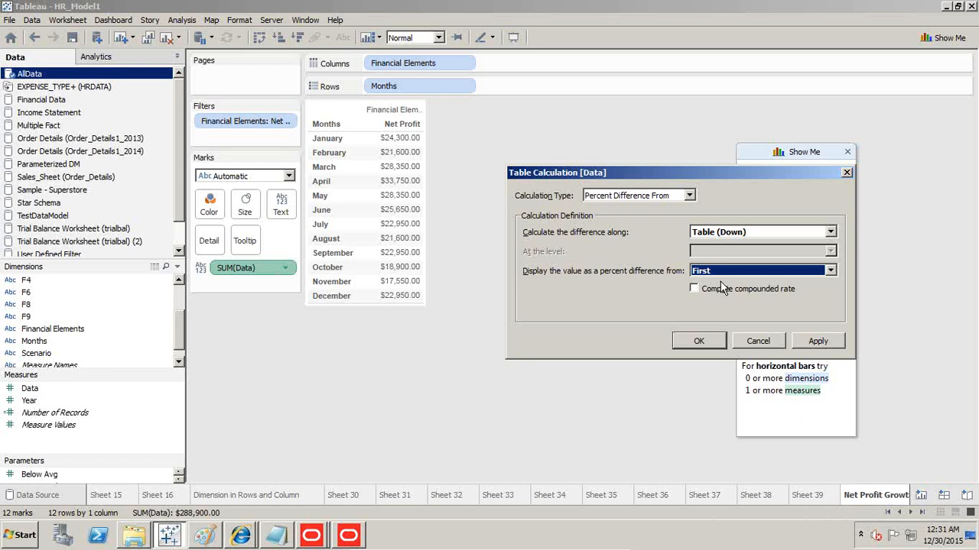
pyautogui.click(822, 342)
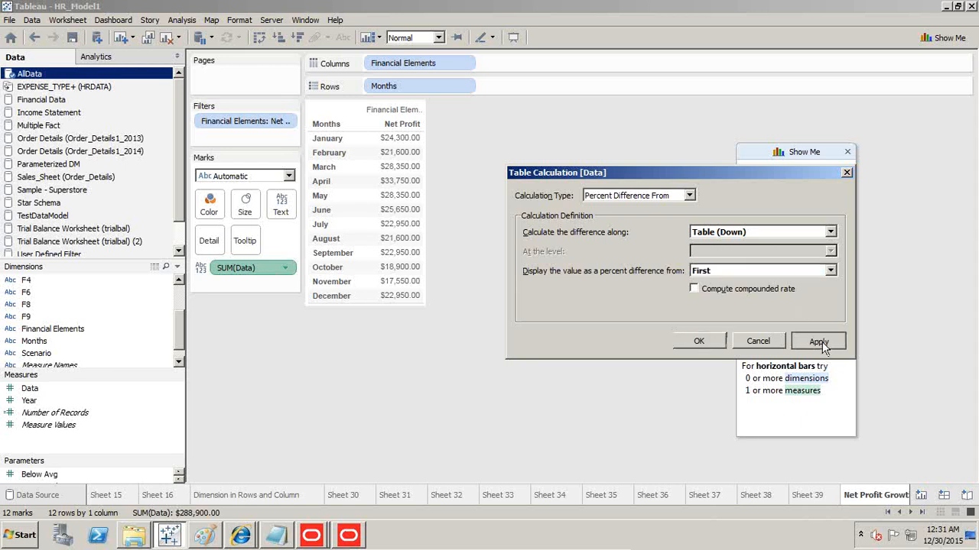
pyautogui.click(699, 341)
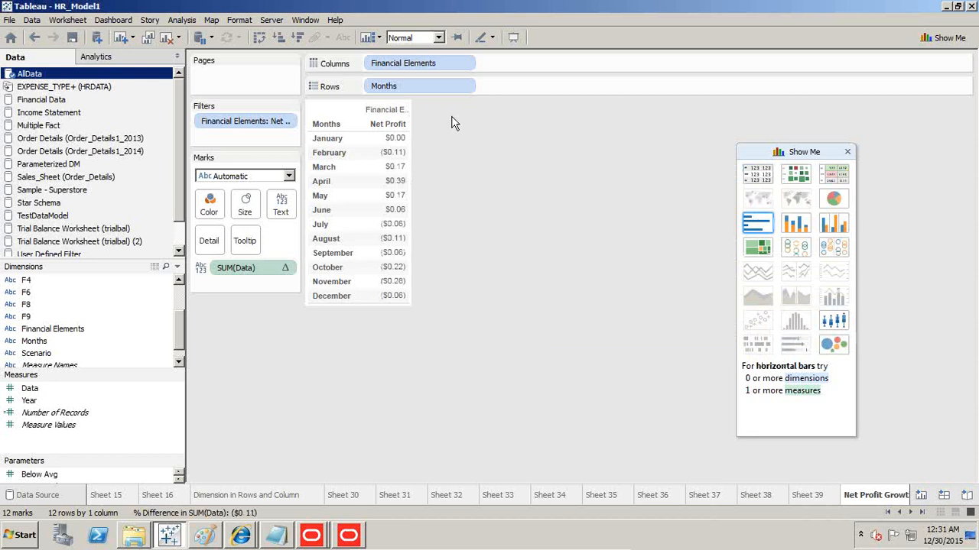
# Step: Format the percent difference values as percentages with two decimals and close the formatting options
pyautogui.click(286, 267)
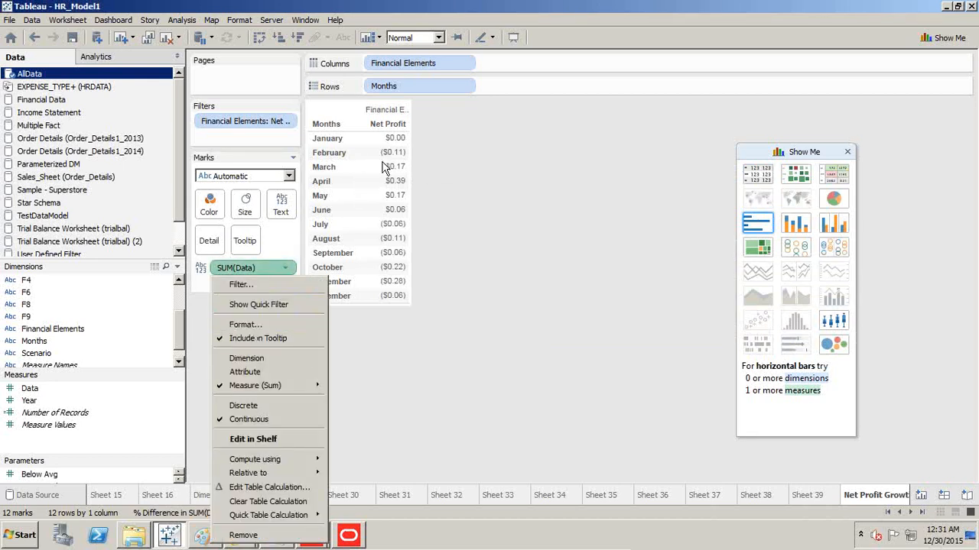
pyautogui.click(349, 328)
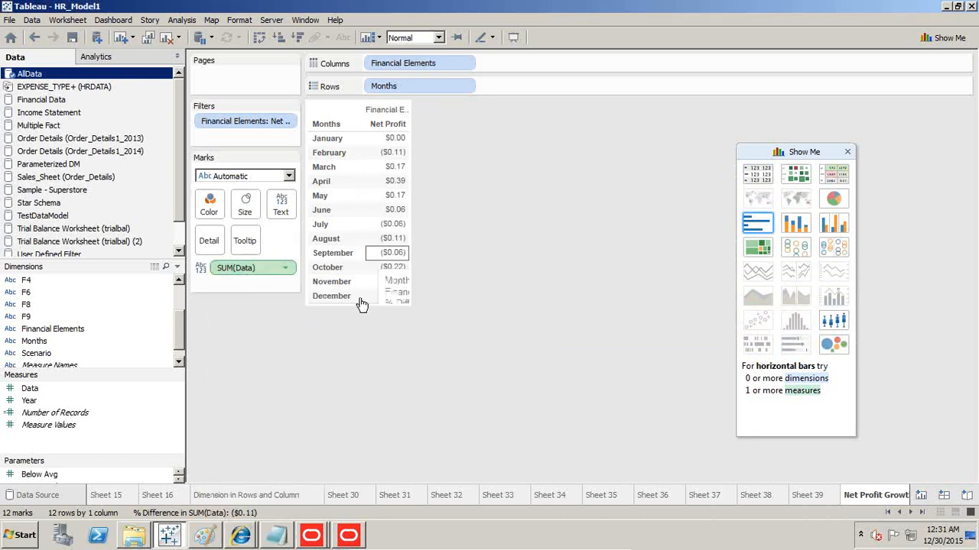
pyautogui.click(285, 268)
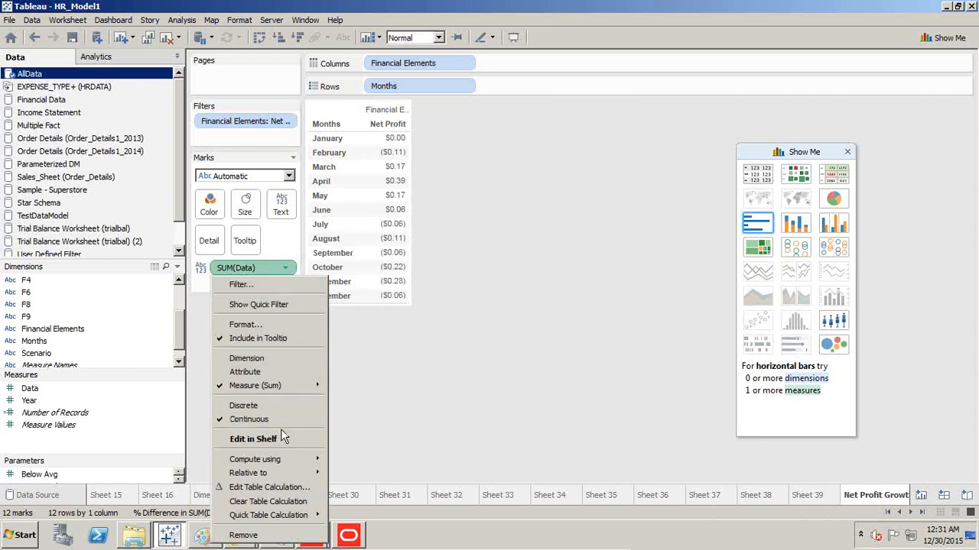
pyautogui.moveTo(273, 458)
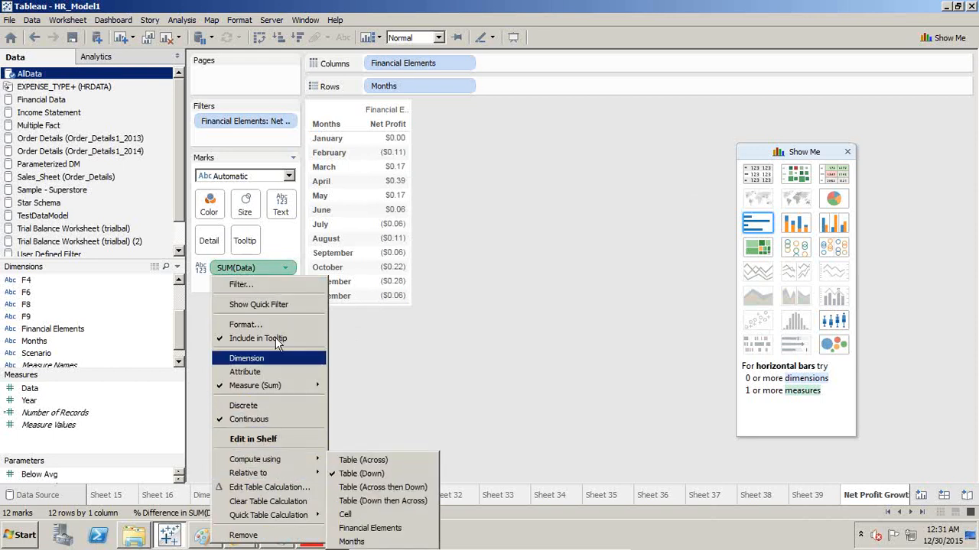
pyautogui.click(260, 324)
pyautogui.click(142, 165)
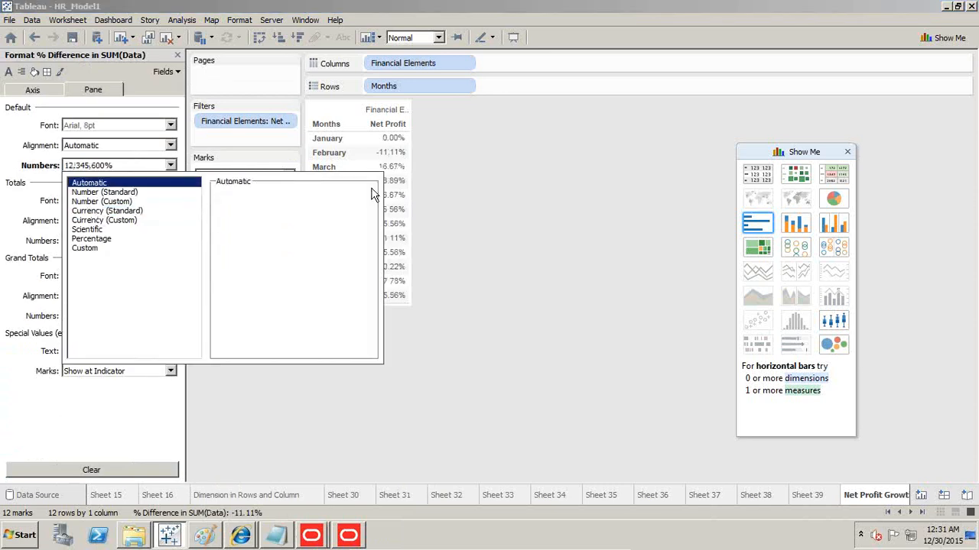
pyautogui.click(456, 199)
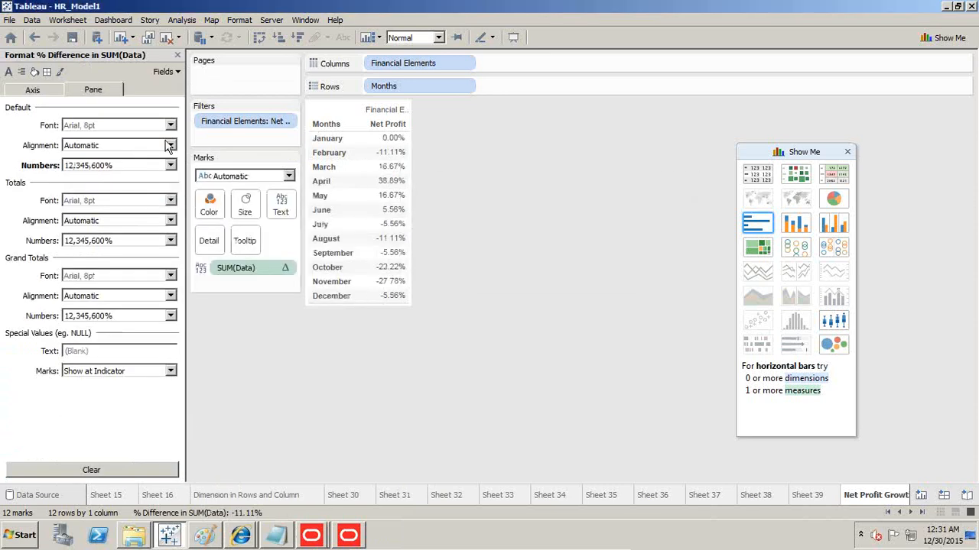
pyautogui.click(178, 56)
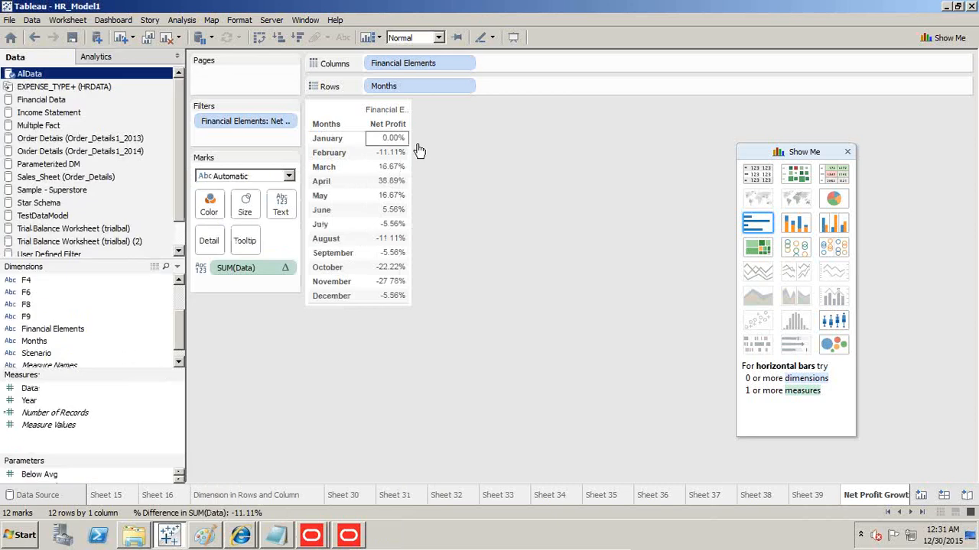
# Step: Display the growth factor as horizontal bars by month, label each bar with its percent difference, and reposition the chart palette
pyautogui.moveTo(385, 158)
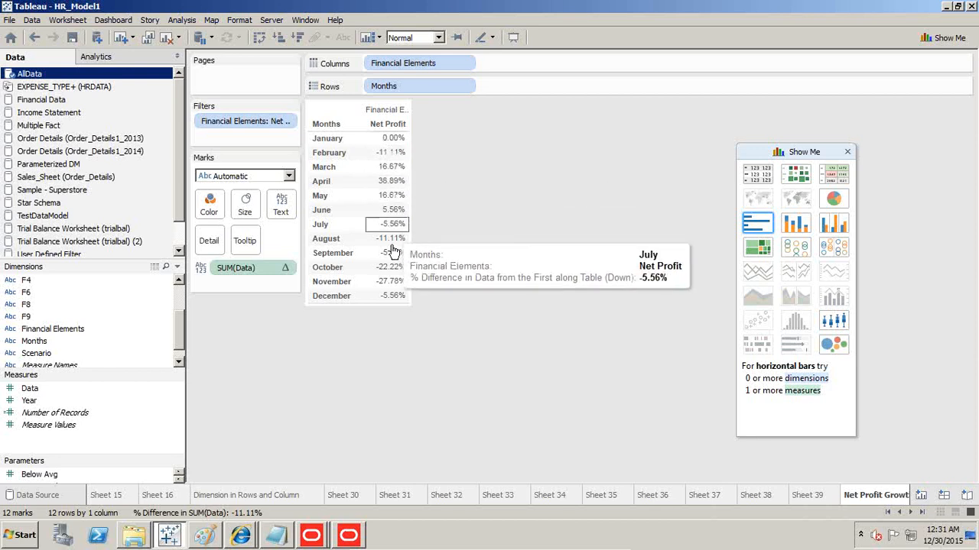
pyautogui.click(766, 229)
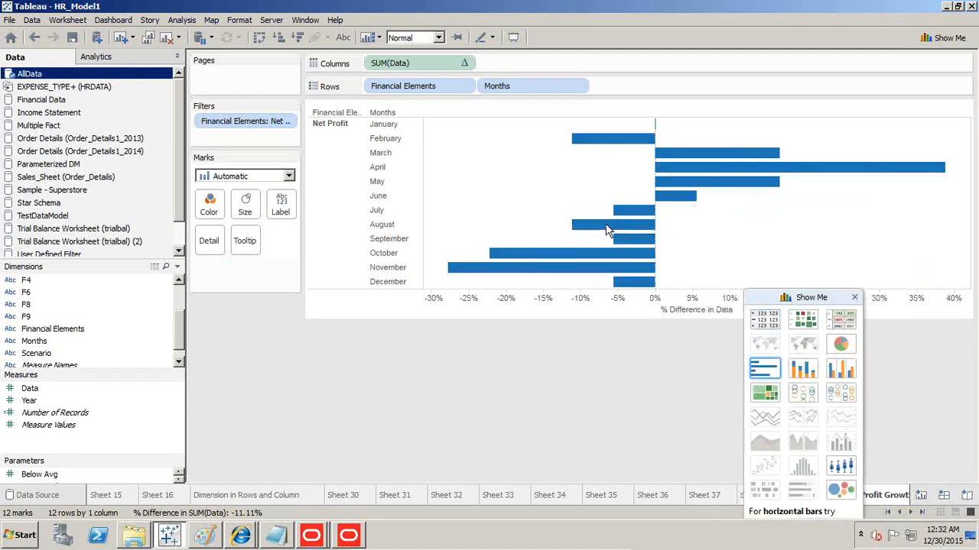
pyautogui.moveTo(577, 144)
pyautogui.moveTo(402, 69); pyautogui.dragTo(283, 207)
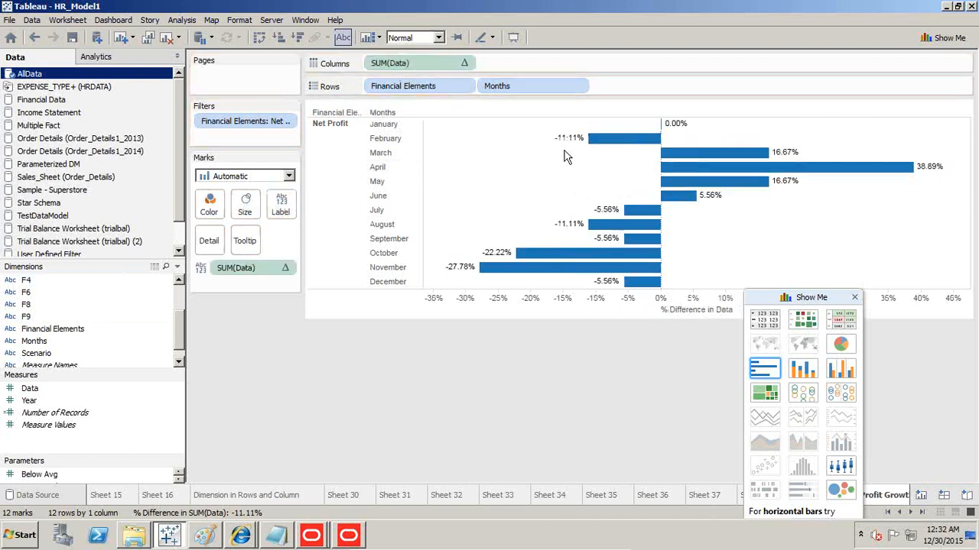
pyautogui.moveTo(633, 156)
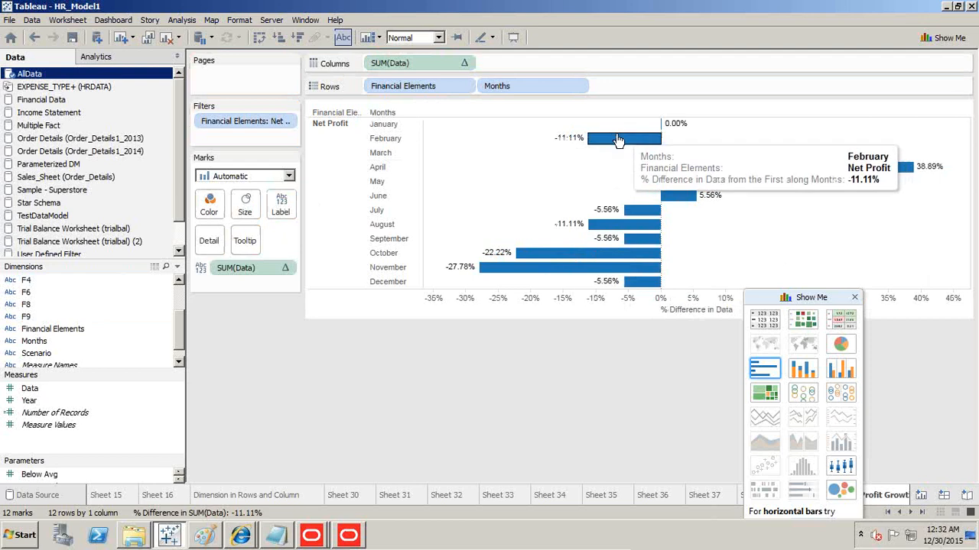
pyautogui.moveTo(627, 235)
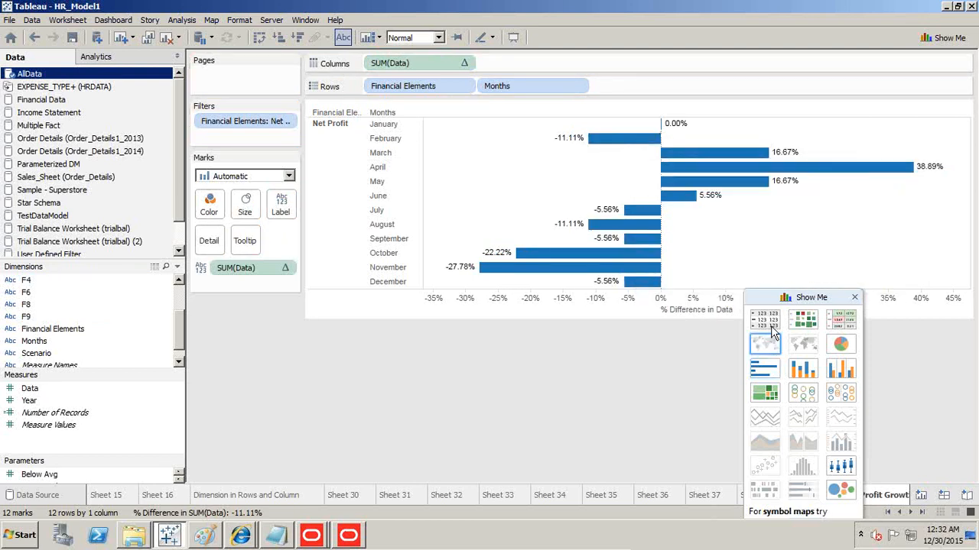
pyautogui.moveTo(768, 303); pyautogui.dragTo(417, 153)
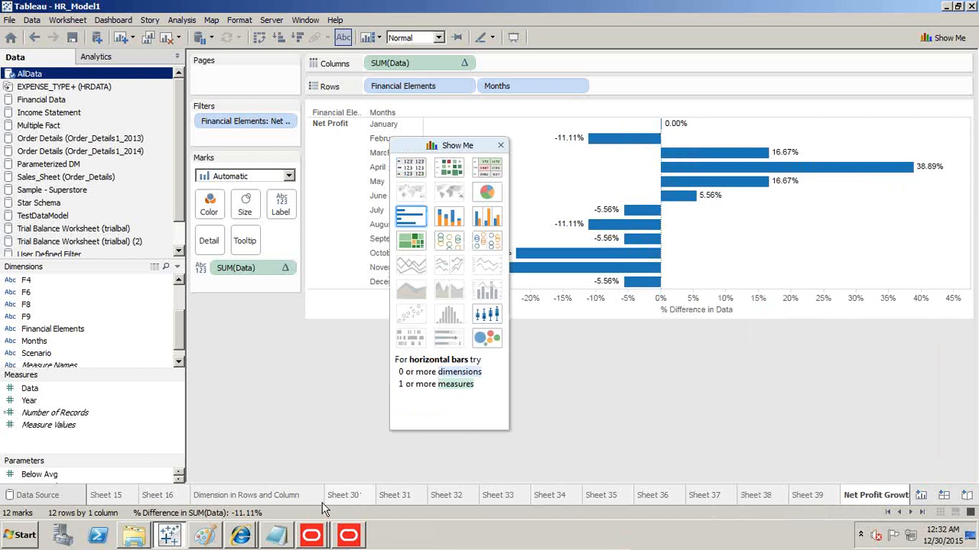
# Step: Switch to Notepad and add blank lines below the existing notes to get an empty writing area
pyautogui.click(276, 535)
pyautogui.scroll(-7, 557, 381)
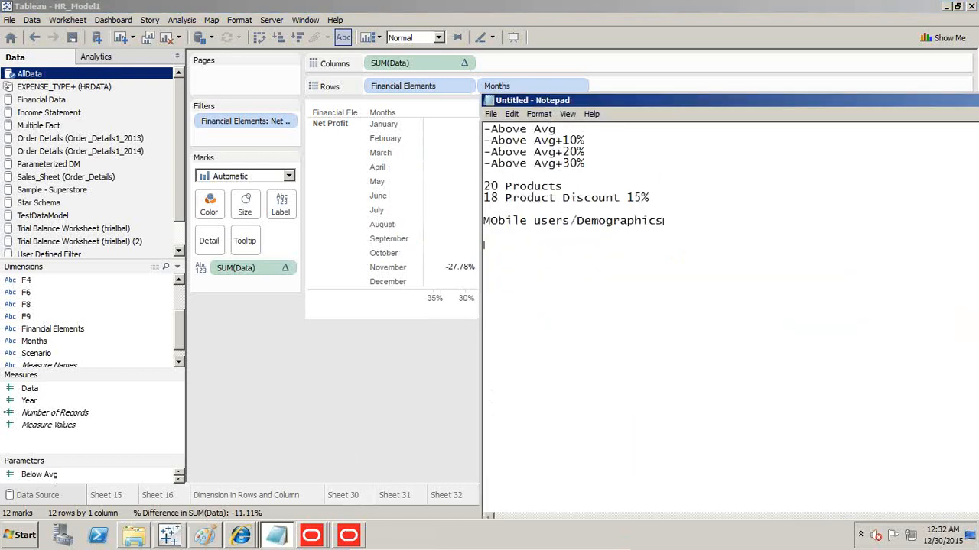
pyautogui.press('Return')
pyautogui.press('Return')
pyautogui.press('Return')
pyautogui.press('Return')
pyautogui.press('Return')
pyautogui.press('Return')
pyautogui.press('Return')
pyautogui.press('Return')
pyautogui.press('Return')
pyautogui.press('Return')
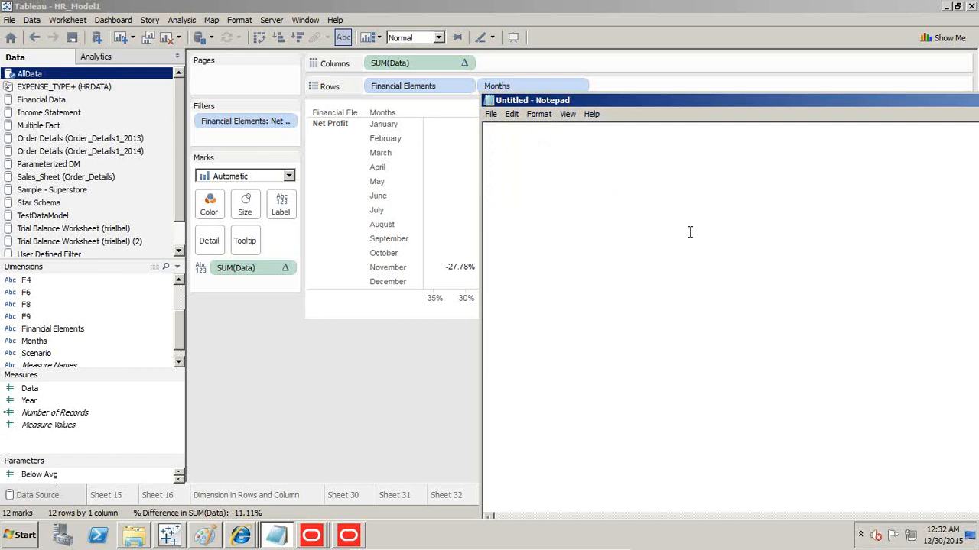
# Step: Write a Net Profit note listing Jan-->Feb, Jan-->Mar and Jan-->Apr, followed by the heading Net Profit (Month Over Month)
pyautogui.write('Jan')
pyautogui.press('Return')
pyautogui.write('Net Profit')
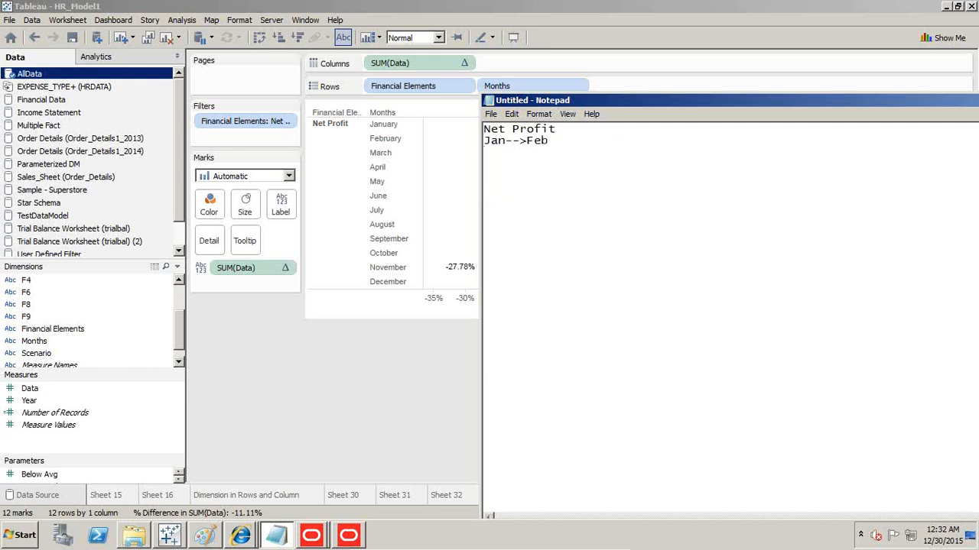
pyautogui.write('an-->Mar')
pyautogui.press('Return')
pyautogui.write('Jan')
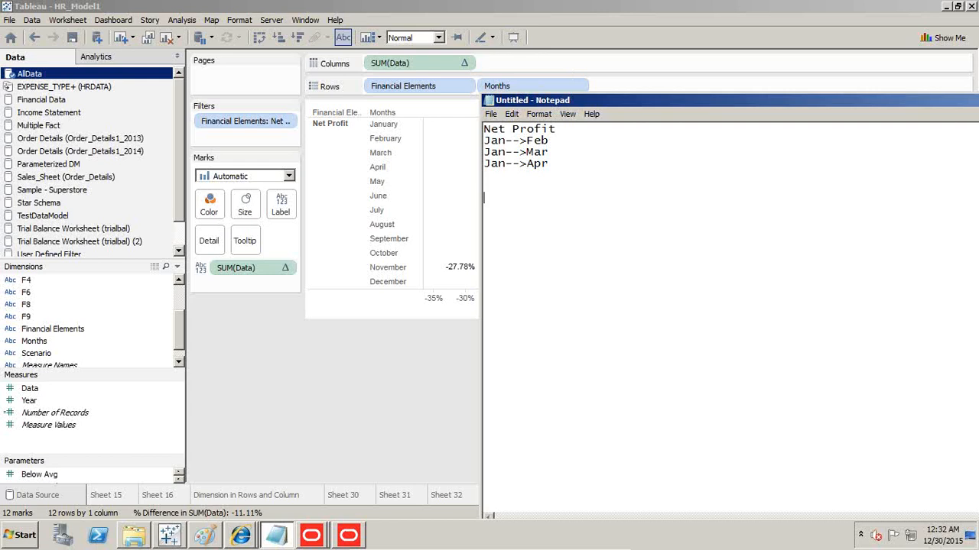
pyautogui.write('Net Profit (Month Over Month')
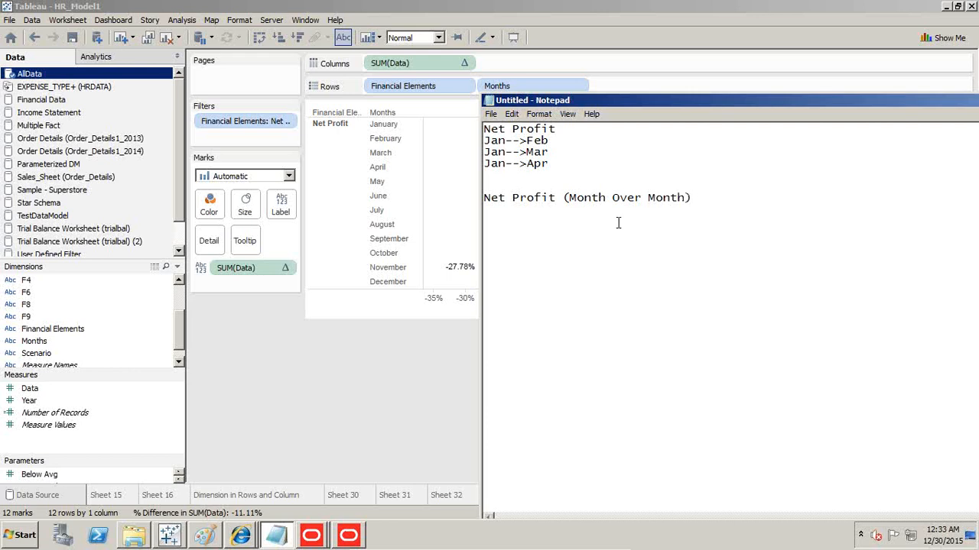
# Step: Add the line Current Month Vs Previous Month below the Net Profit (Month Over Month) heading and switch back to Tableau
pyautogui.write('urrent Month Vs Previoous')
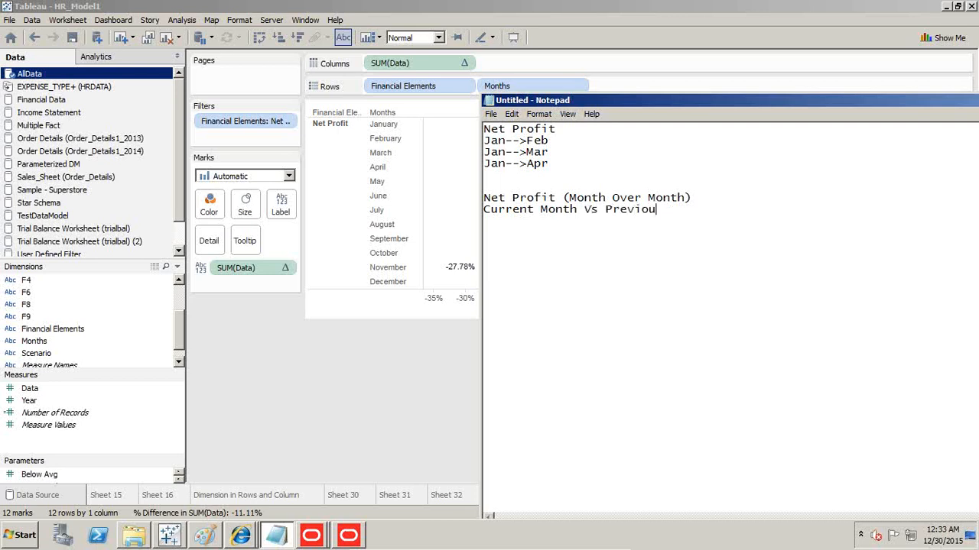
pyautogui.write(' Month')
pyautogui.hotkey('alt', 'Tab')
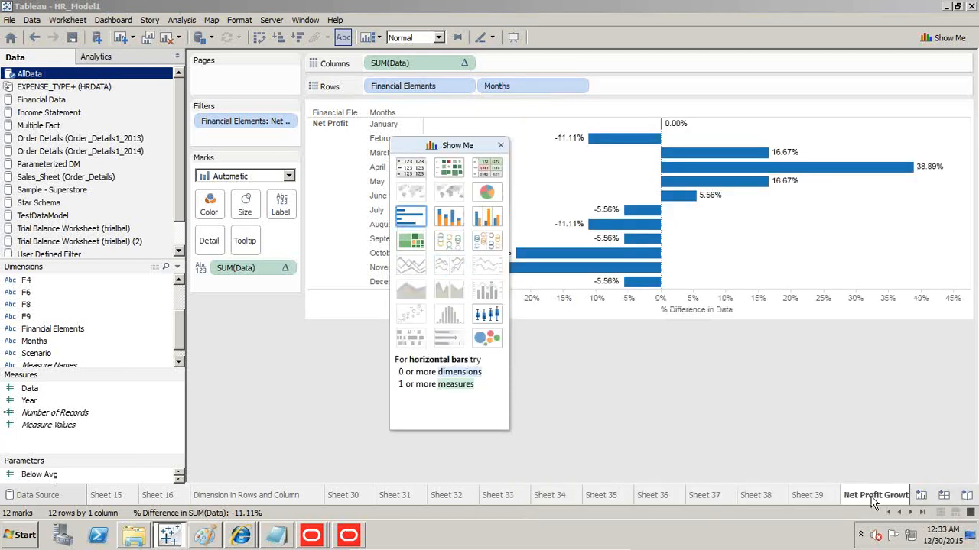
# Step: Open Sheet 39 with the monthly Net Profit table, close the chart palette and duplicate the sheet
pyautogui.click(764, 499)
pyautogui.click(809, 493)
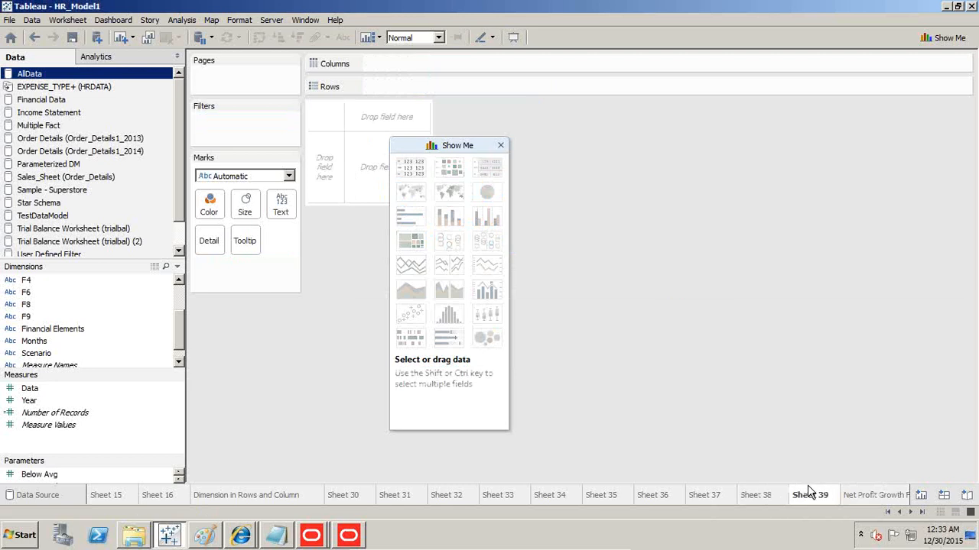
pyautogui.click(501, 145)
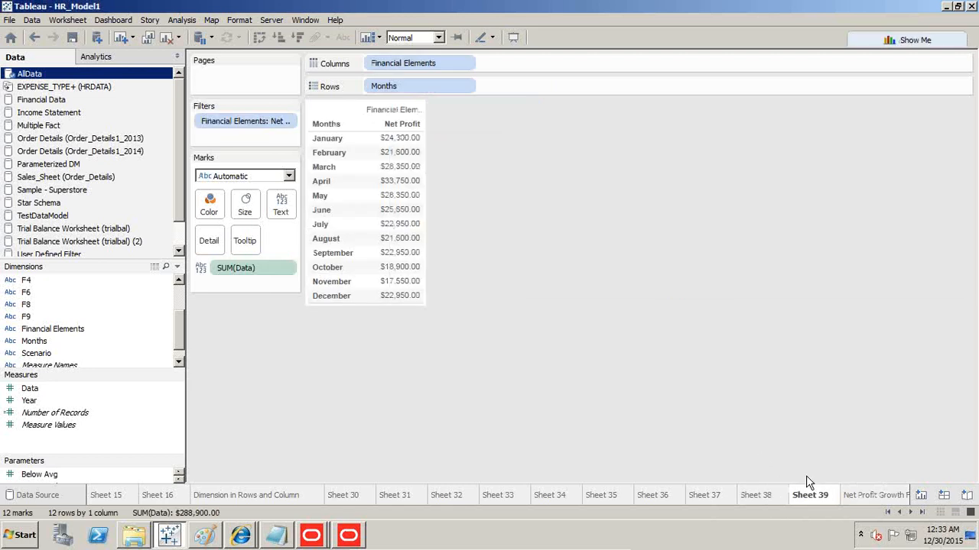
pyautogui.rightClick(816, 498)
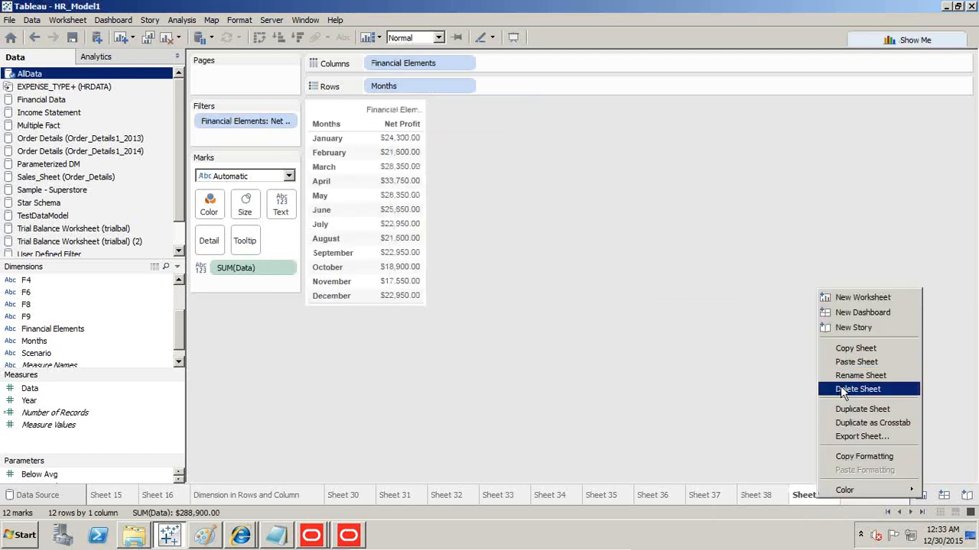
pyautogui.click(841, 409)
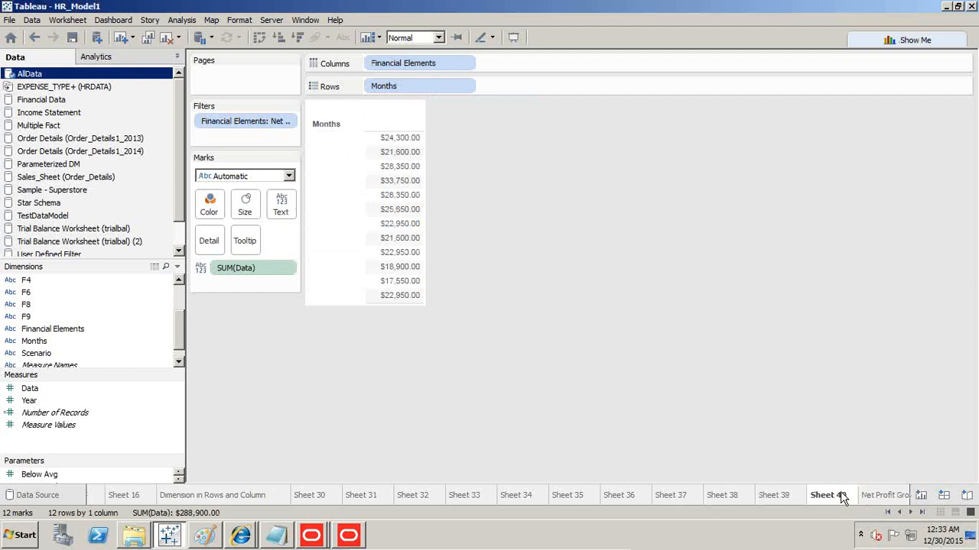
# Step: Rename the duplicated sheet as Month Over Month Net Profit
pyautogui.doubleClick(841, 495)
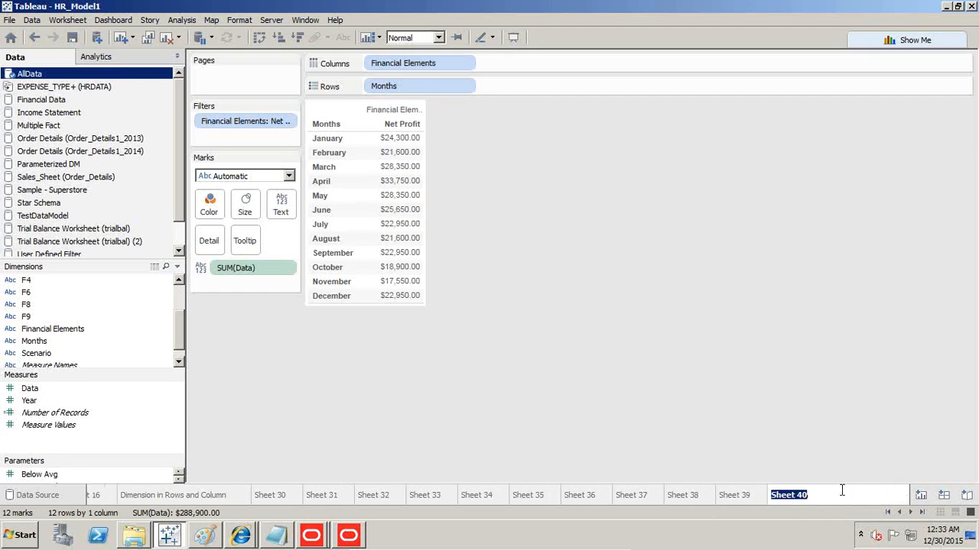
pyautogui.write('Month')
pyautogui.write('Over Month Net Profit')
pyautogui.press('Return')
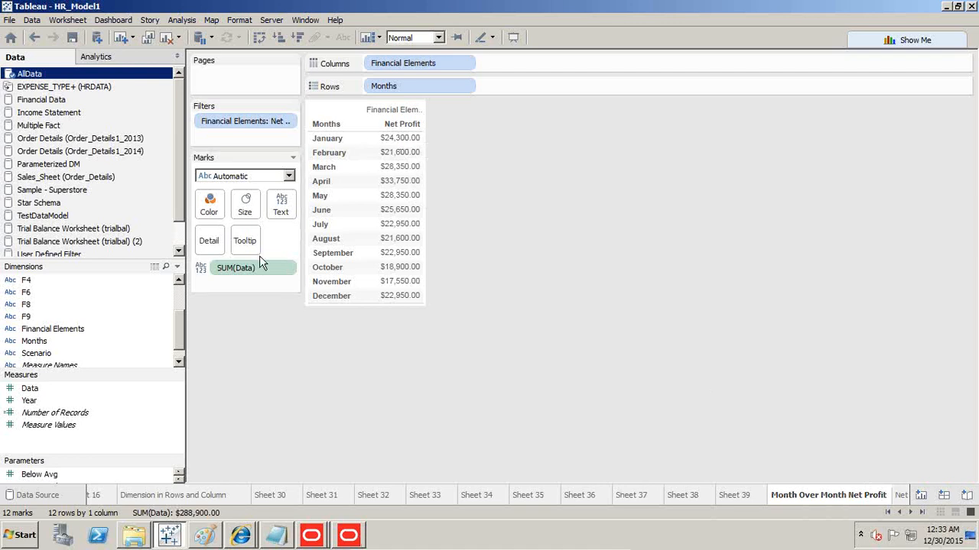
# Step: Add a table calculation to SUM(Data) using Percent Difference From, computed along Table (Down) relative to the Previous value
pyautogui.click(285, 268)
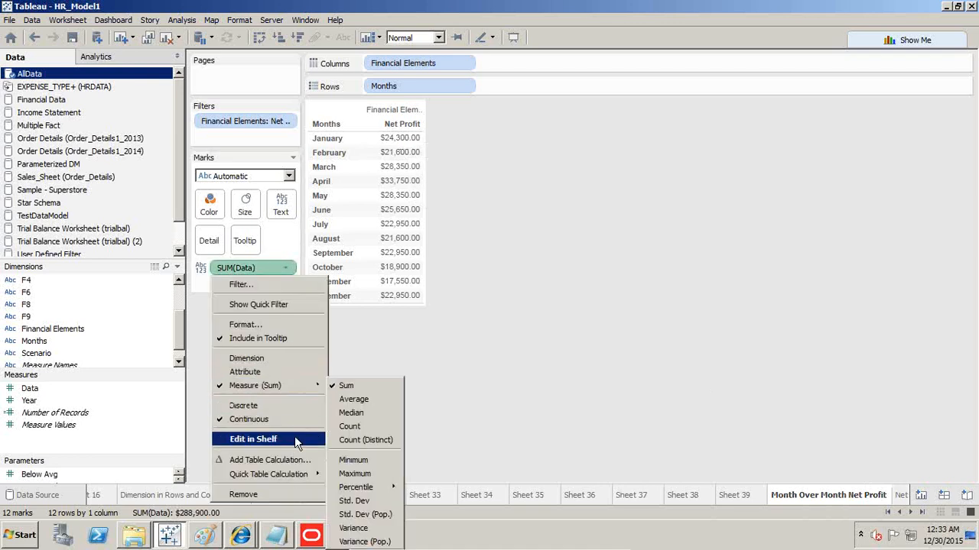
pyautogui.click(295, 459)
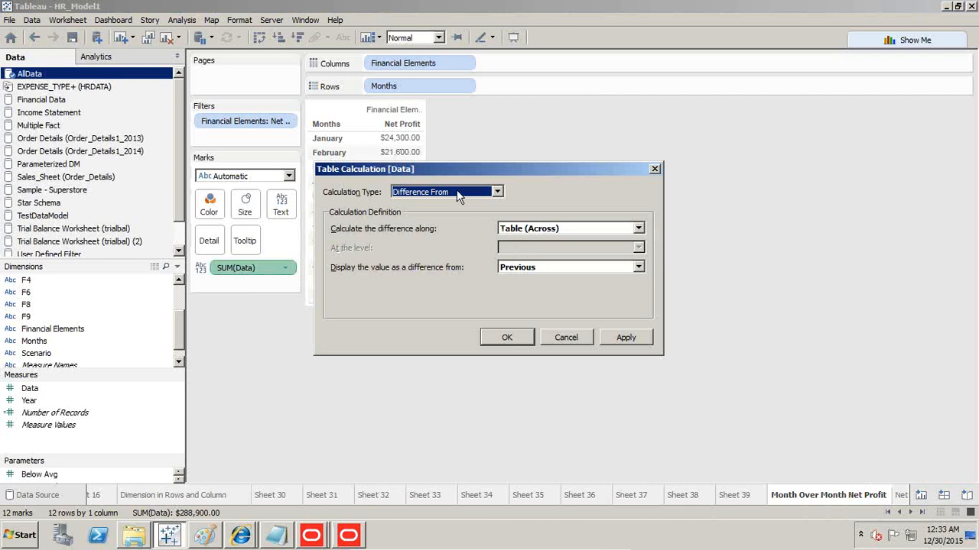
pyautogui.click(457, 192)
pyautogui.click(459, 216)
pyautogui.click(548, 229)
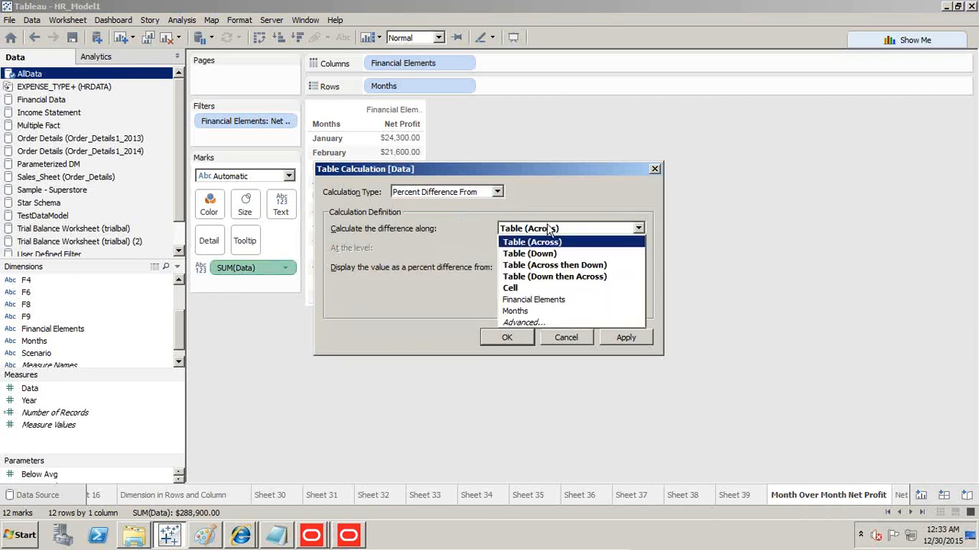
pyautogui.click(548, 253)
pyautogui.click(549, 268)
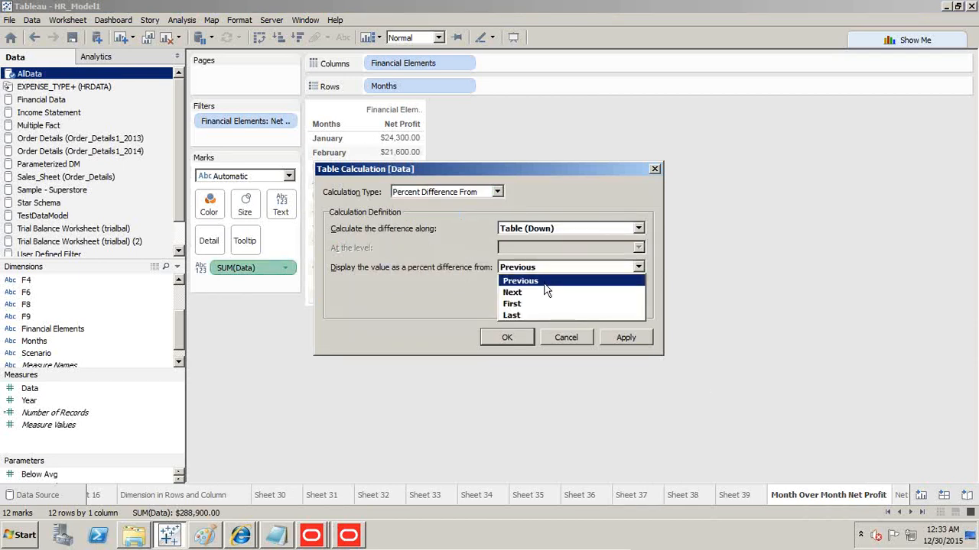
pyautogui.click(544, 282)
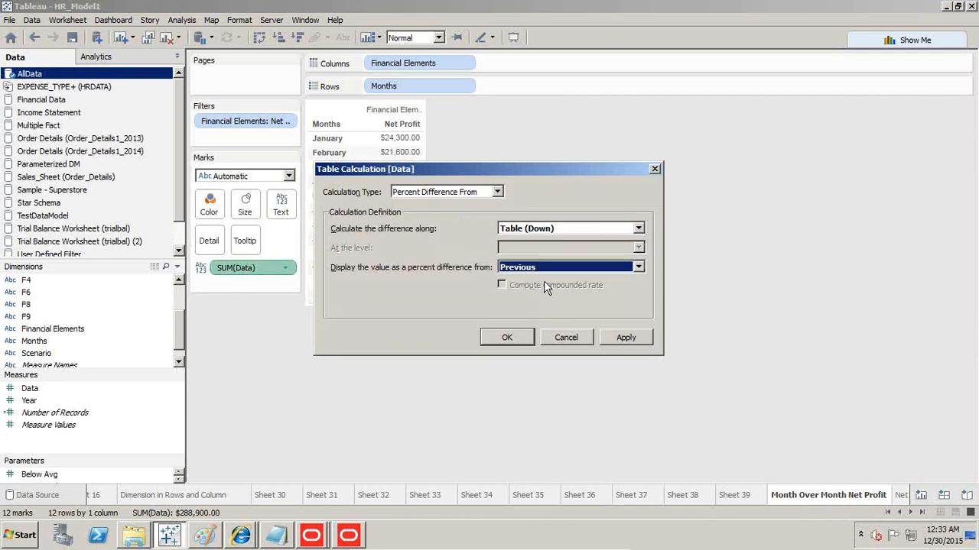
pyautogui.click(625, 338)
pyautogui.click(514, 341)
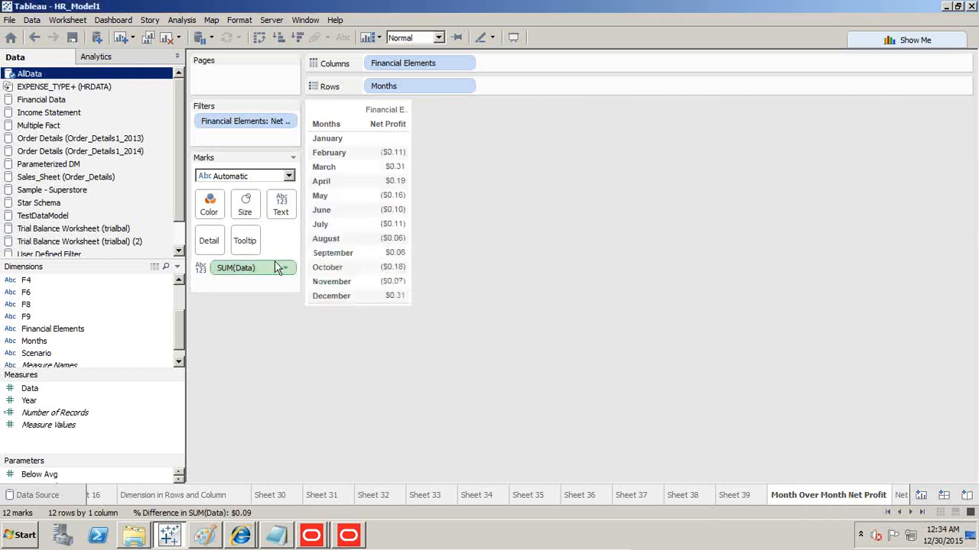
# Step: Set the default number format of the percent difference values to Automatic so they display as percentages
pyautogui.click(285, 268)
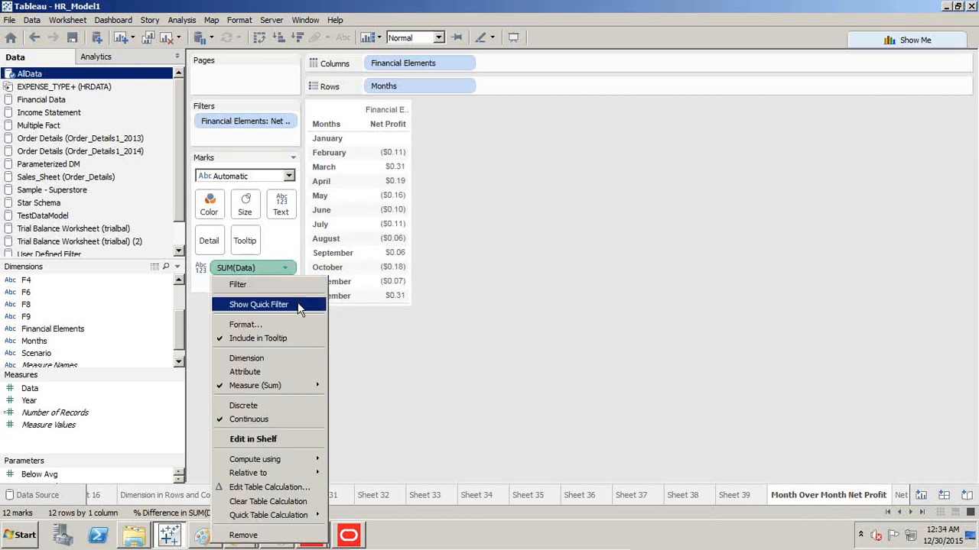
pyautogui.click(289, 325)
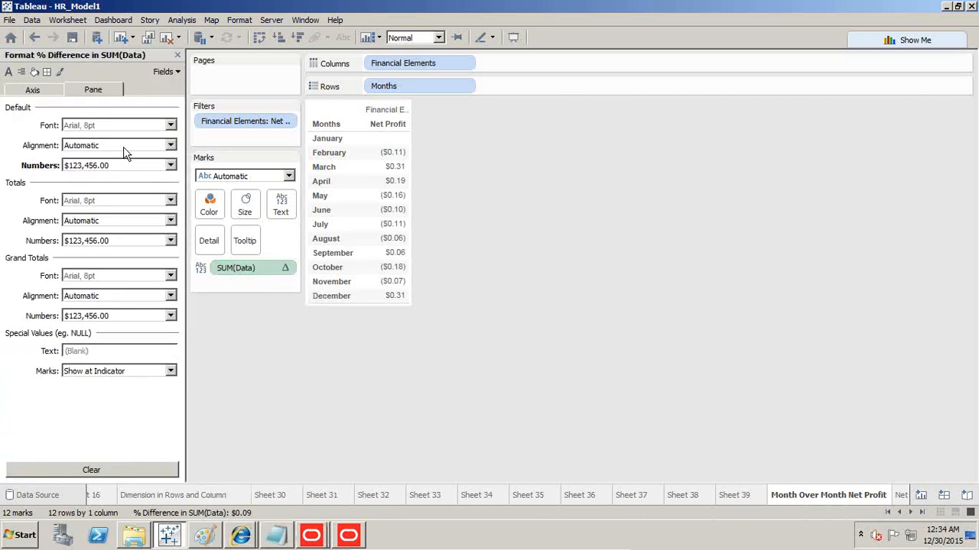
pyautogui.click(120, 165)
pyautogui.click(119, 183)
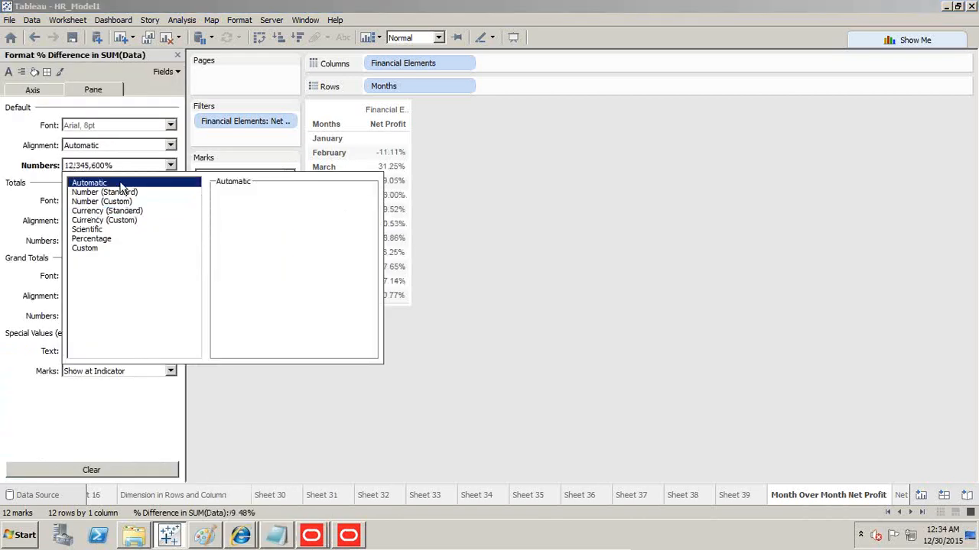
pyautogui.click(341, 199)
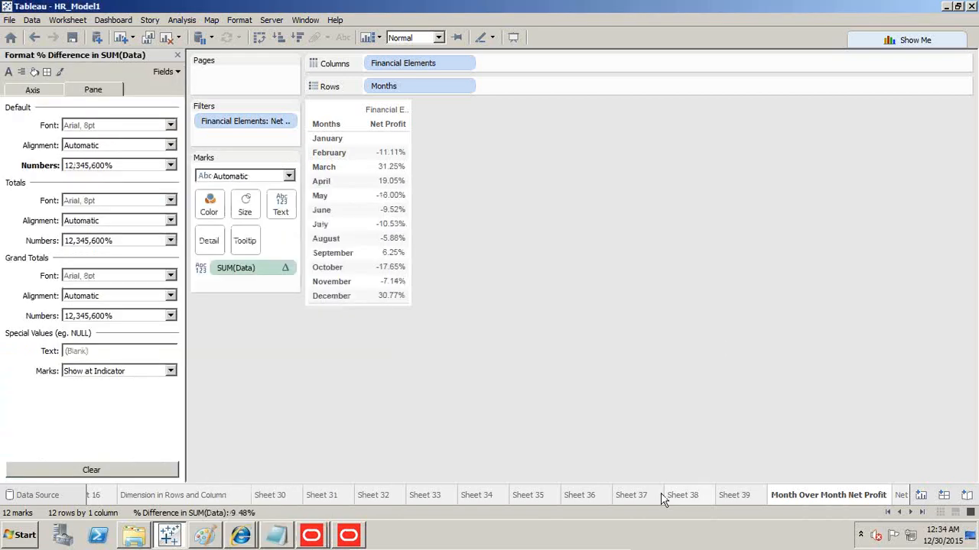
# Step: Check the Net Profit Growth Factor sheet and display the Month Over Month Net Profit sheet as horizontal bars
pyautogui.click(898, 499)
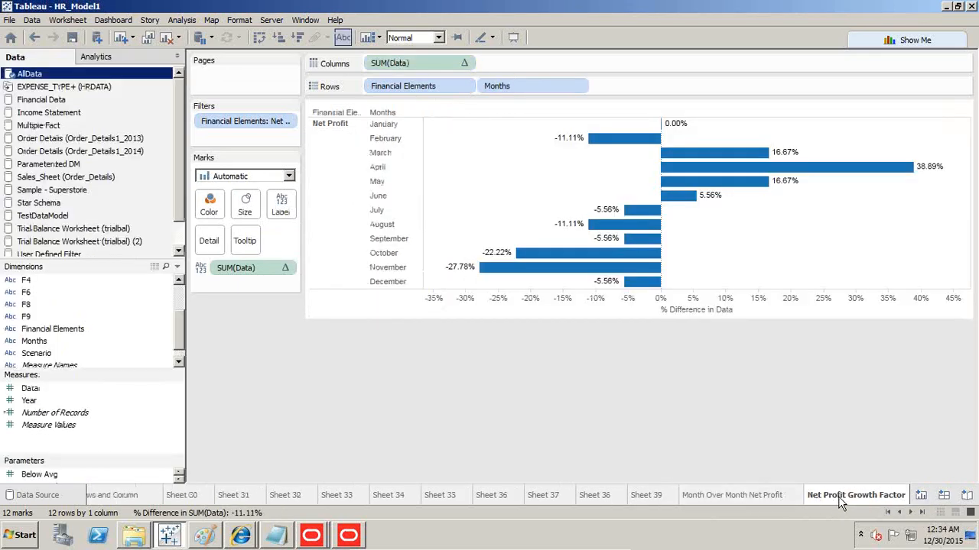
pyautogui.click(790, 499)
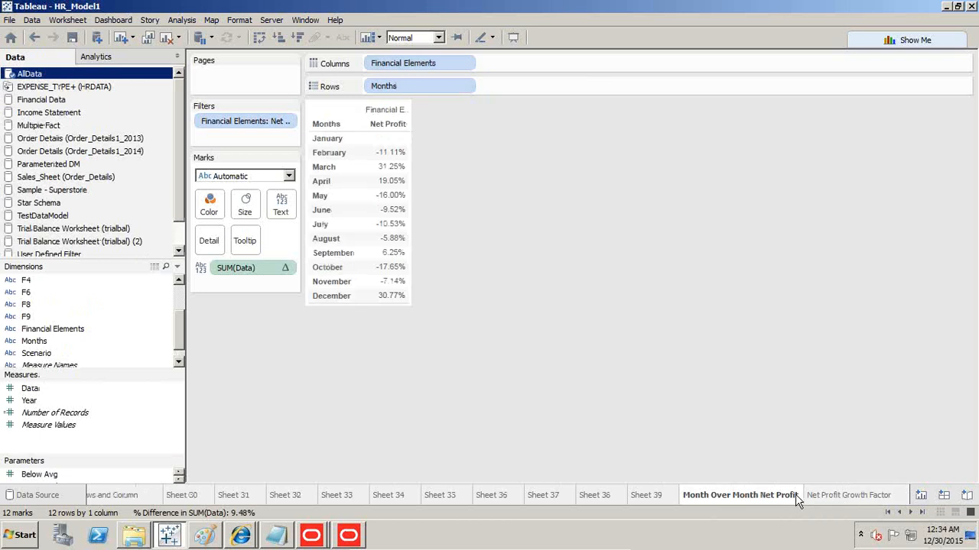
pyautogui.click(877, 39)
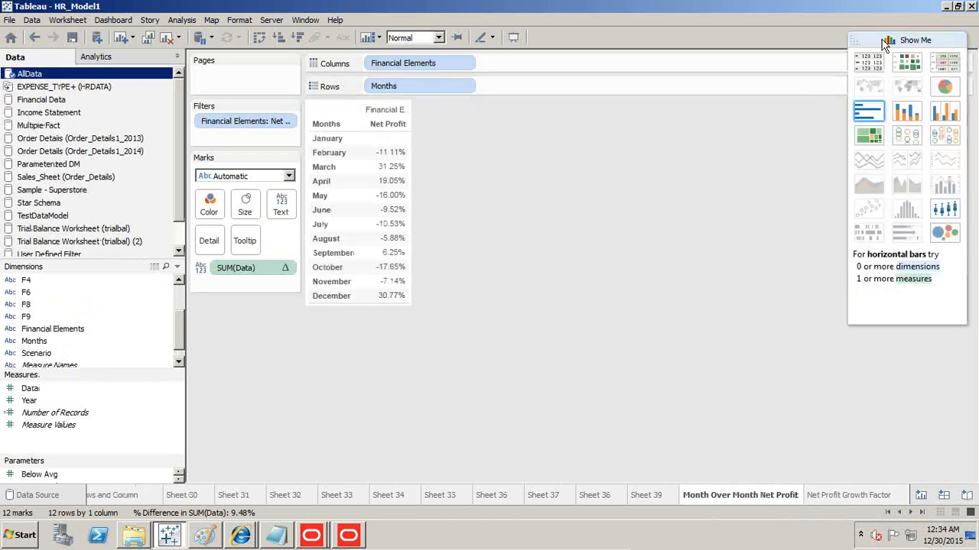
pyautogui.click(869, 111)
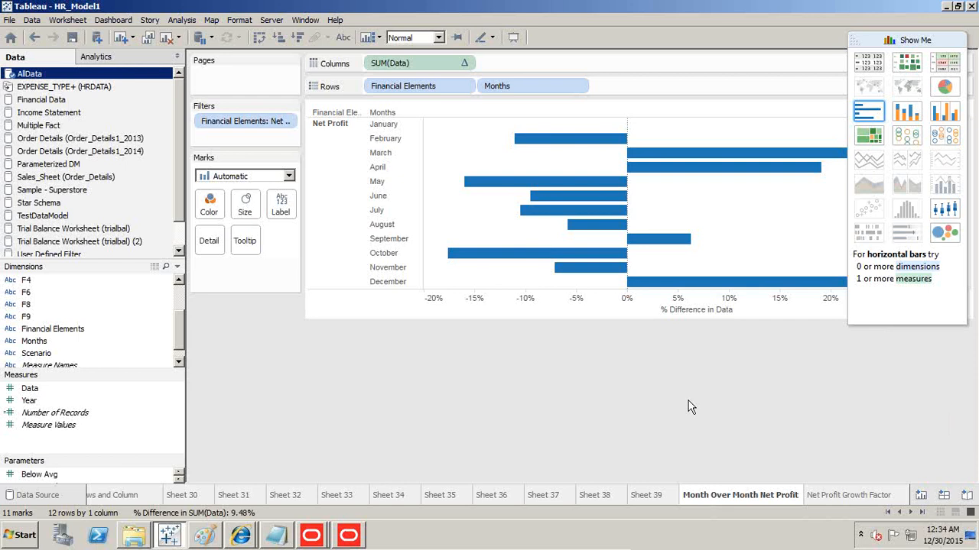
# Step: Create a new dashboard and place the Month Over Month Net Profit and Net Profit Growth Factor sheets on it as floating views
pyautogui.click(943, 495)
pyautogui.moveTo(149, 136)
pyautogui.scroll(-2, 84, 168)
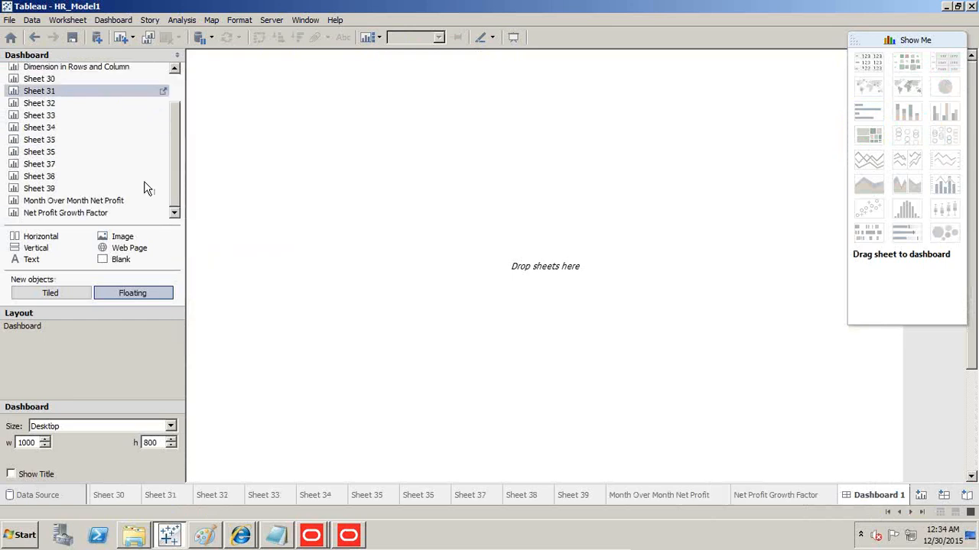
pyautogui.moveTo(61, 203)
pyautogui.moveTo(61, 205); pyautogui.dragTo(294, 147)
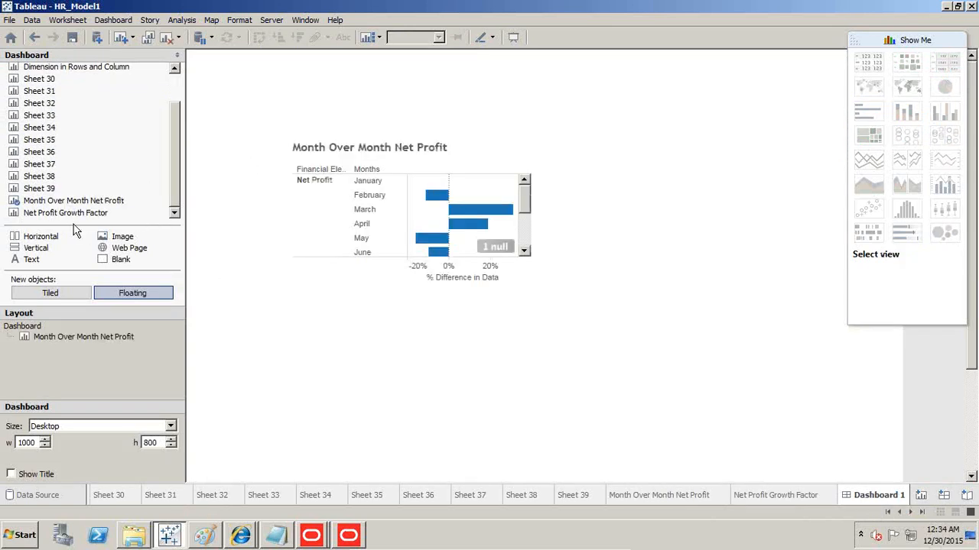
pyautogui.moveTo(68, 214); pyautogui.dragTo(570, 189)
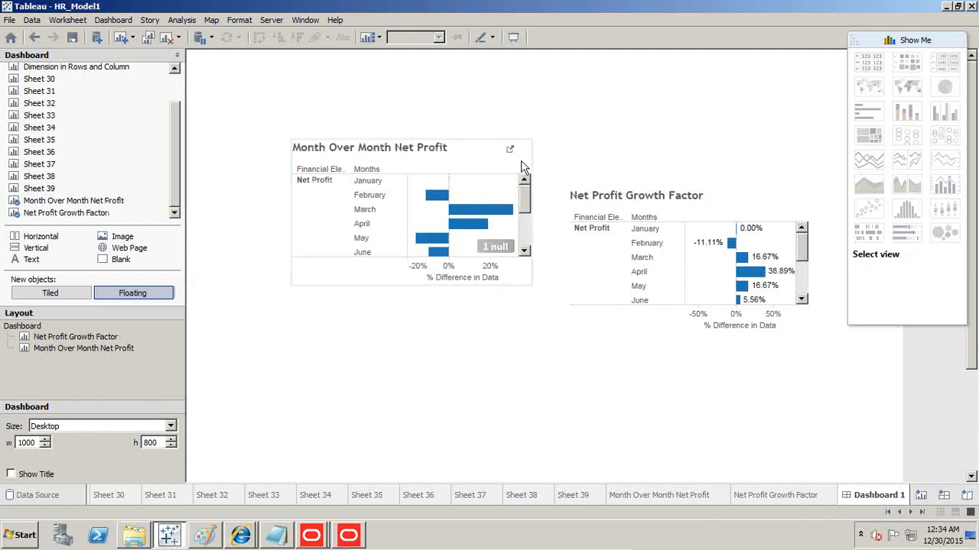
# Step: Move the Month Over Month Net Profit view to the dashboard's upper-left corner and enlarge it to about 420 by 390
pyautogui.click(500, 276)
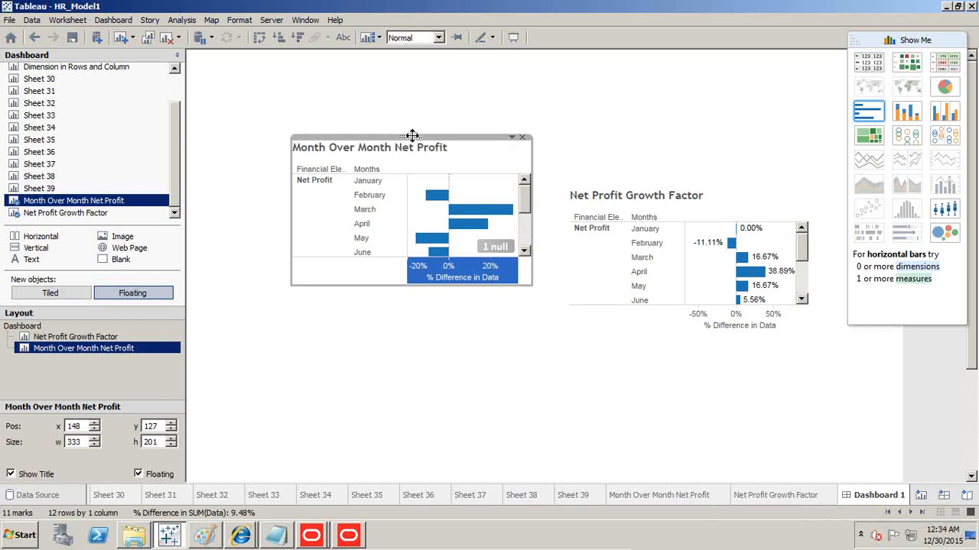
pyautogui.moveTo(412, 134); pyautogui.dragTo(304, 58)
pyautogui.moveTo(422, 203); pyautogui.dragTo(487, 341)
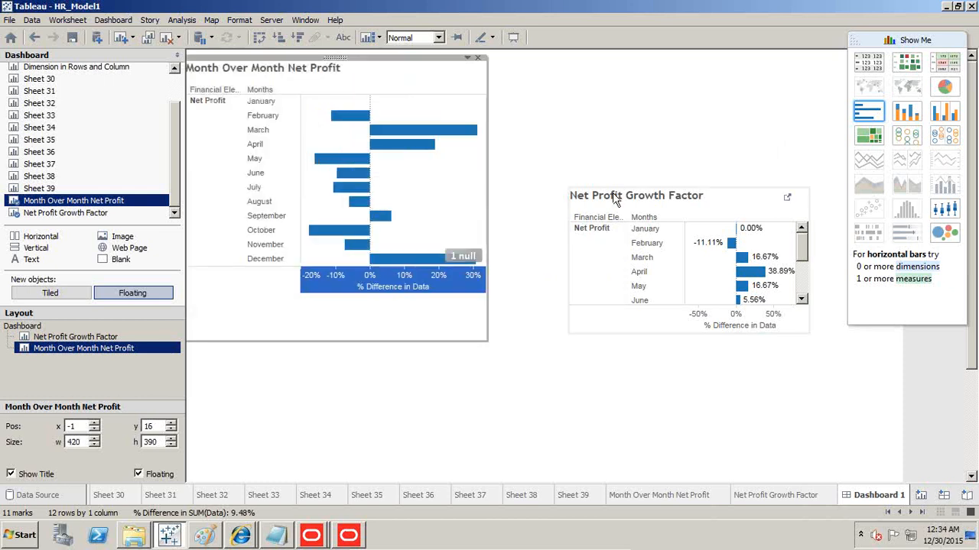
# Step: Place the Net Profit Growth Factor view beside the other chart at about x 420, y 62 and enlarge it to about 433 by 278
pyautogui.click(614, 191)
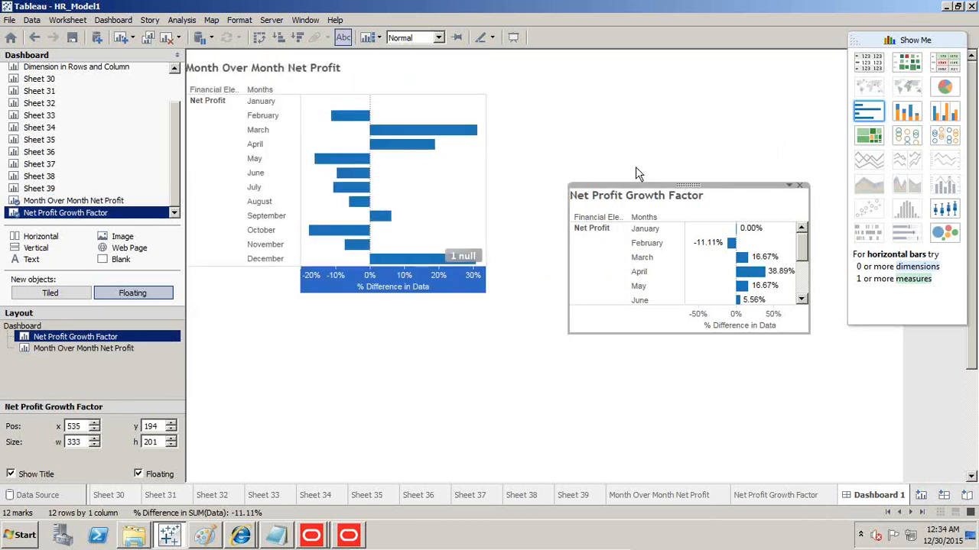
pyautogui.moveTo(680, 187); pyautogui.dragTo(598, 91)
pyautogui.moveTo(726, 162); pyautogui.dragTo(797, 154)
pyautogui.moveTo(655, 239); pyautogui.dragTo(671, 295)
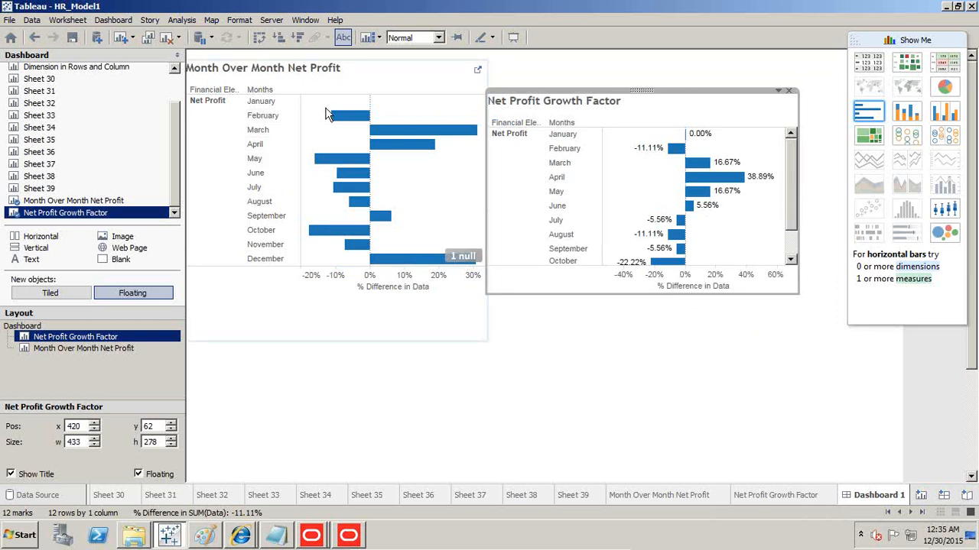
# Step: Label the Month Over Month Net Profit bars with their percent differences, compare them with the growth factor sheet and return to Dashboard 1
pyautogui.moveTo(326, 113)
pyautogui.moveTo(676, 152)
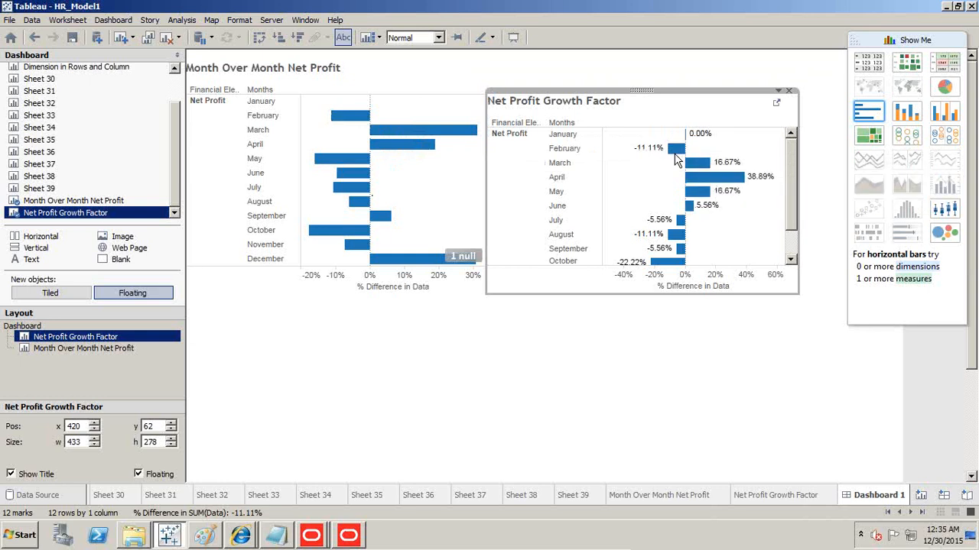
pyautogui.click(683, 497)
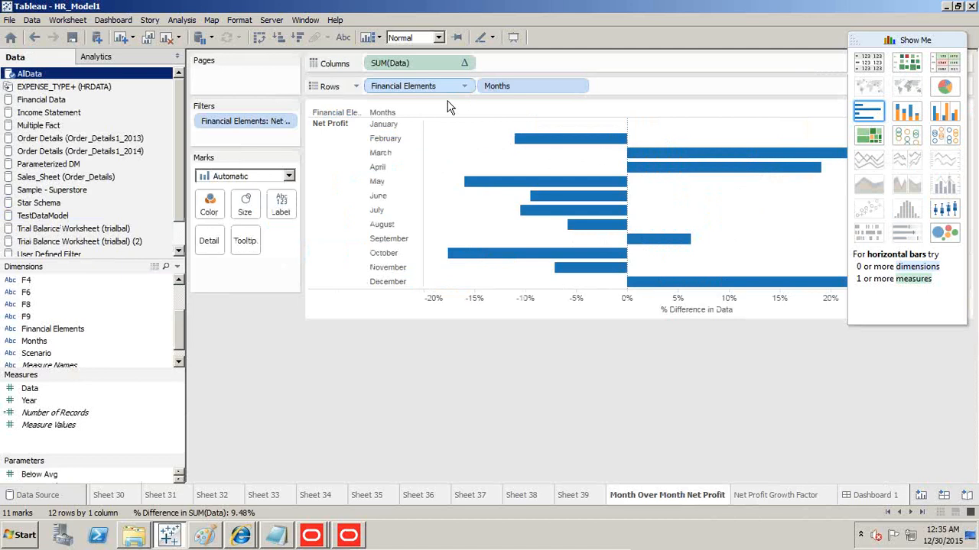
pyautogui.moveTo(428, 67); pyautogui.dragTo(288, 215)
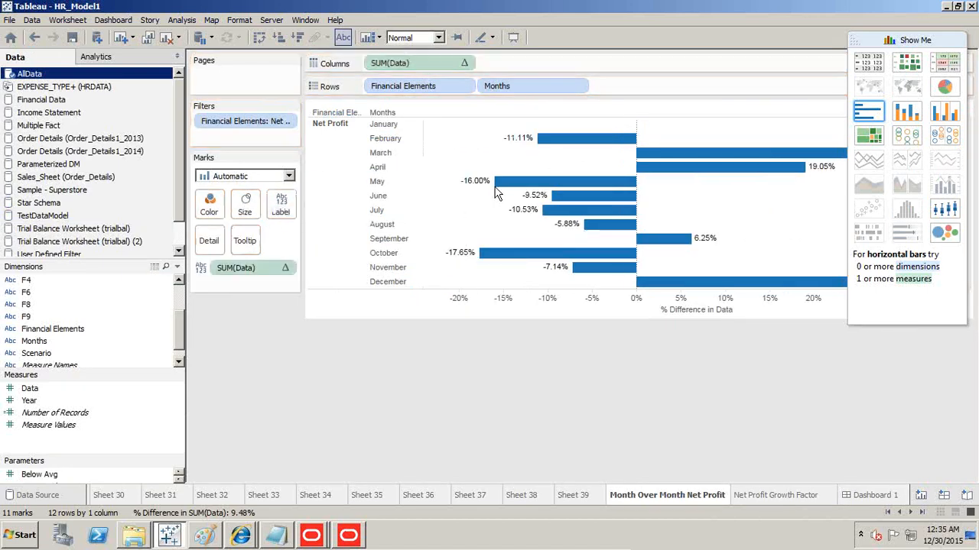
pyautogui.click(793, 497)
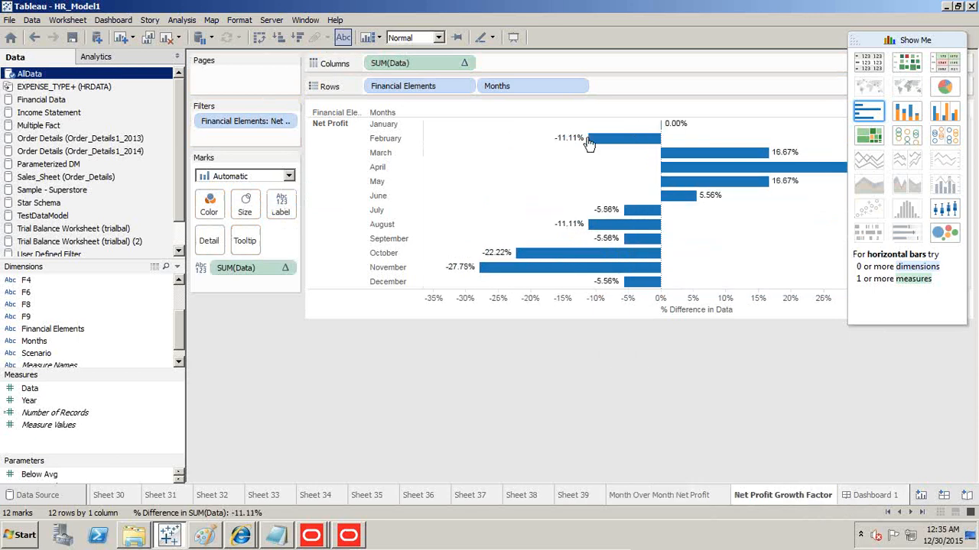
pyautogui.click(864, 498)
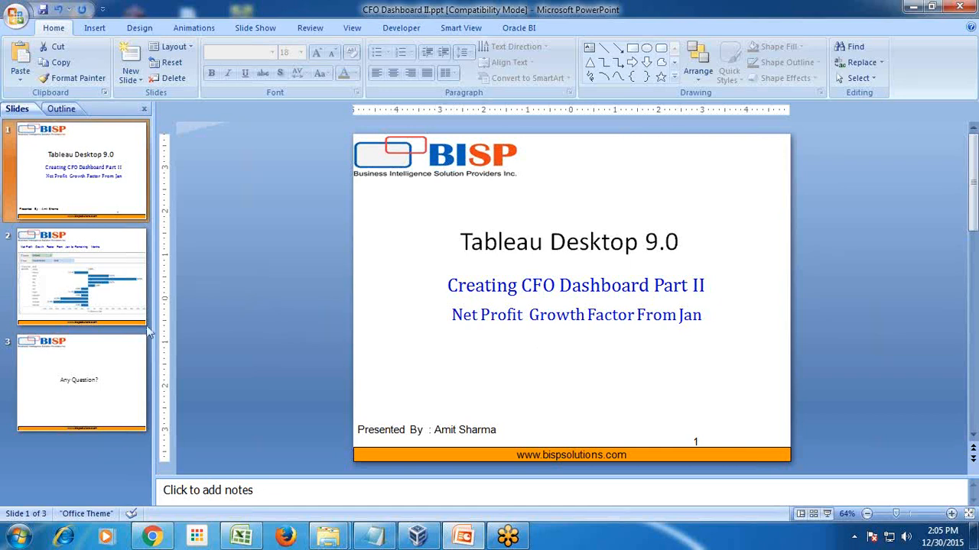
# Step: Show the closing Any Question? slide of the CFO Dashboard II presentation in PowerPoint
pyautogui.click(107, 367)
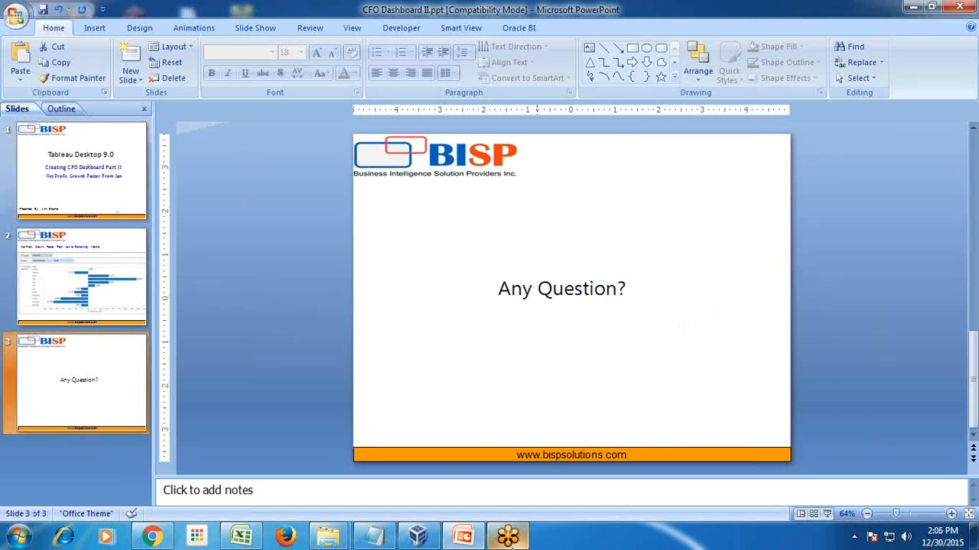